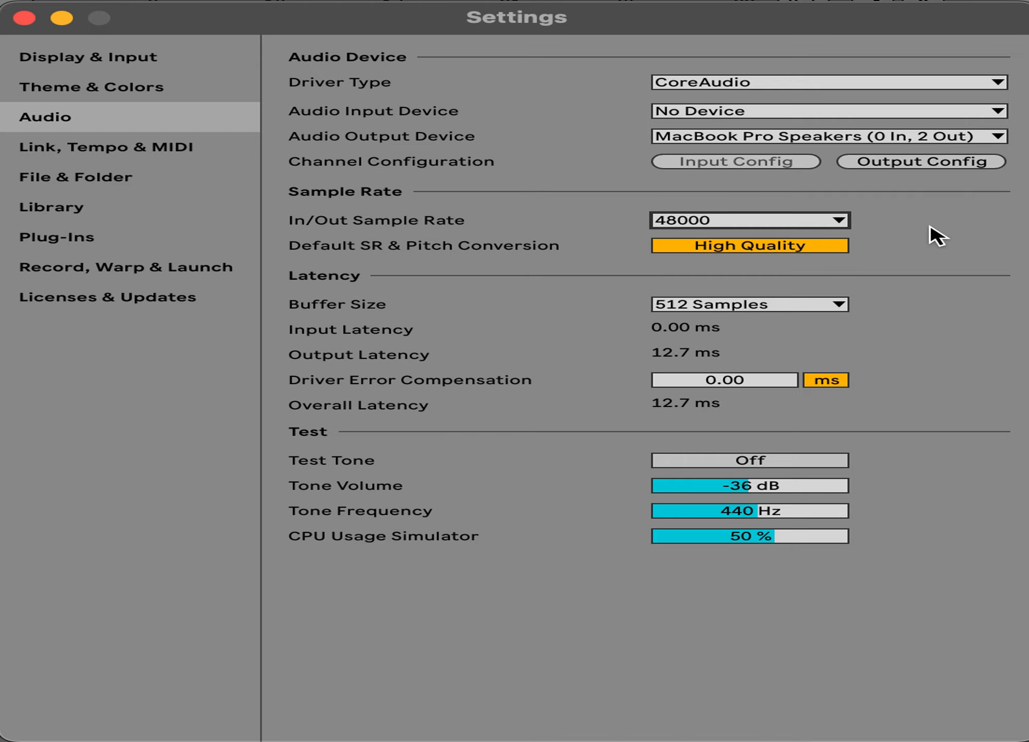
Review the available sample rates and buffer sizes in the audio settings
{"action": "left_click", "coordinate": [830, 219]}
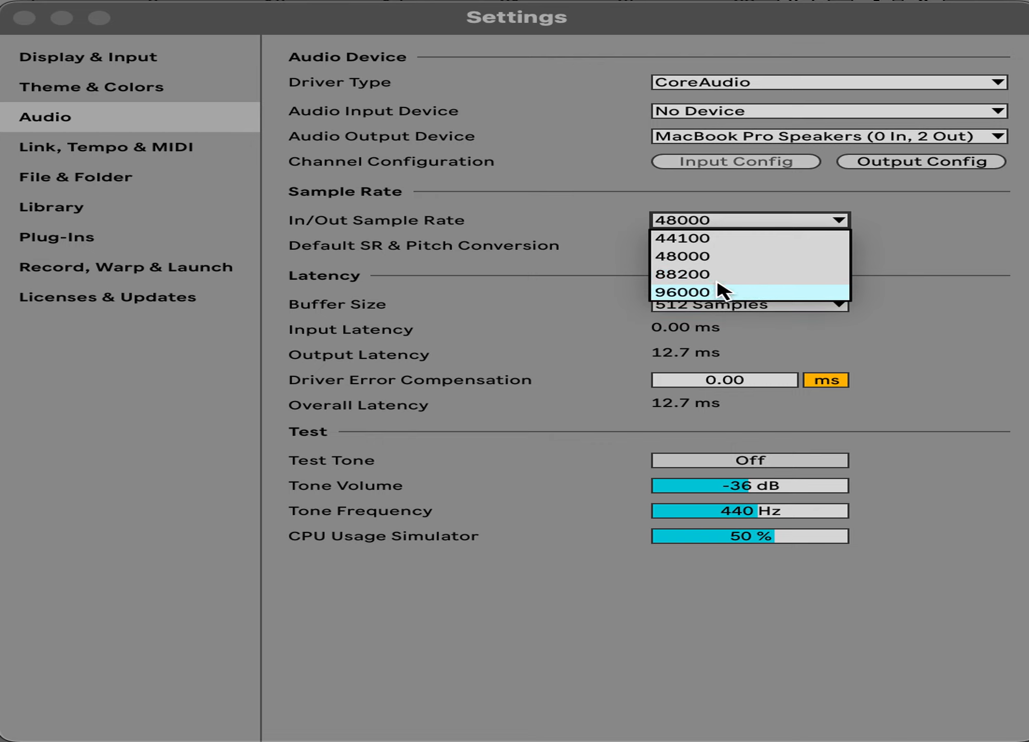
{"action": "left_click", "coordinate": [923, 280]}
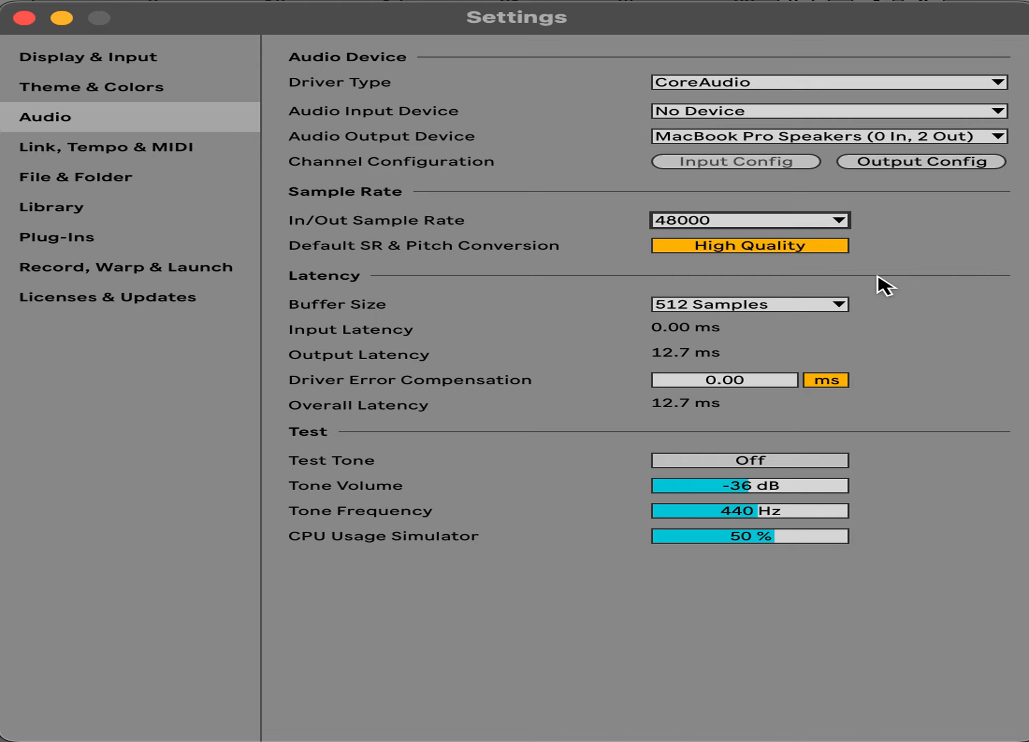
{"action": "left_click", "coordinate": [838, 305]}
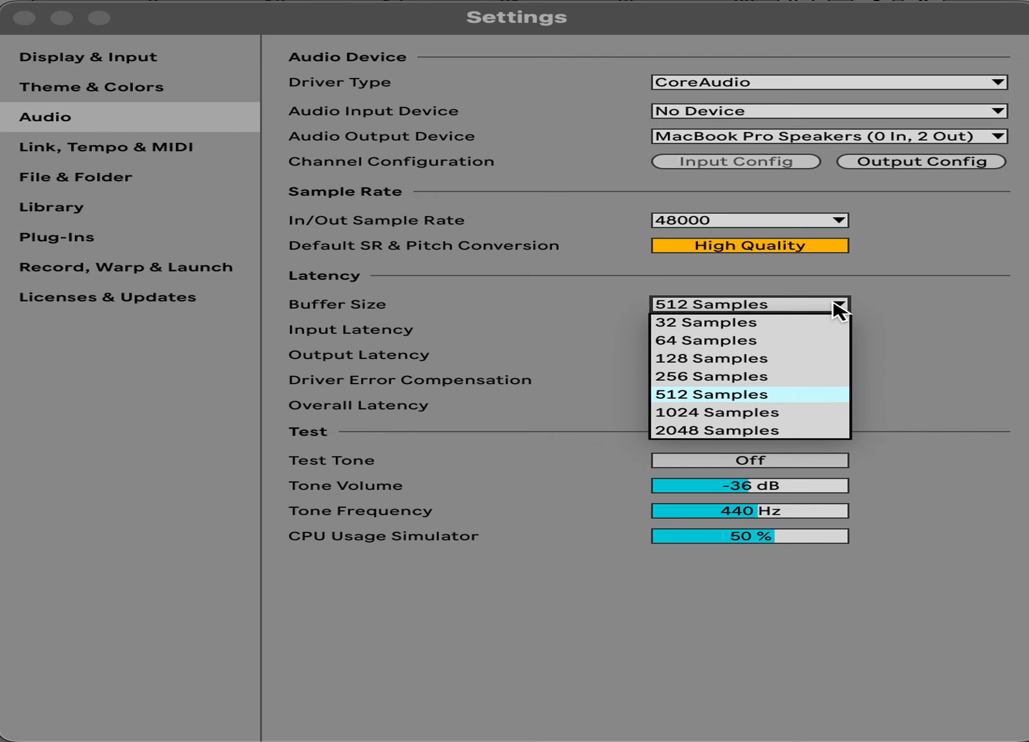
{"action": "left_click", "coordinate": [939, 311]}
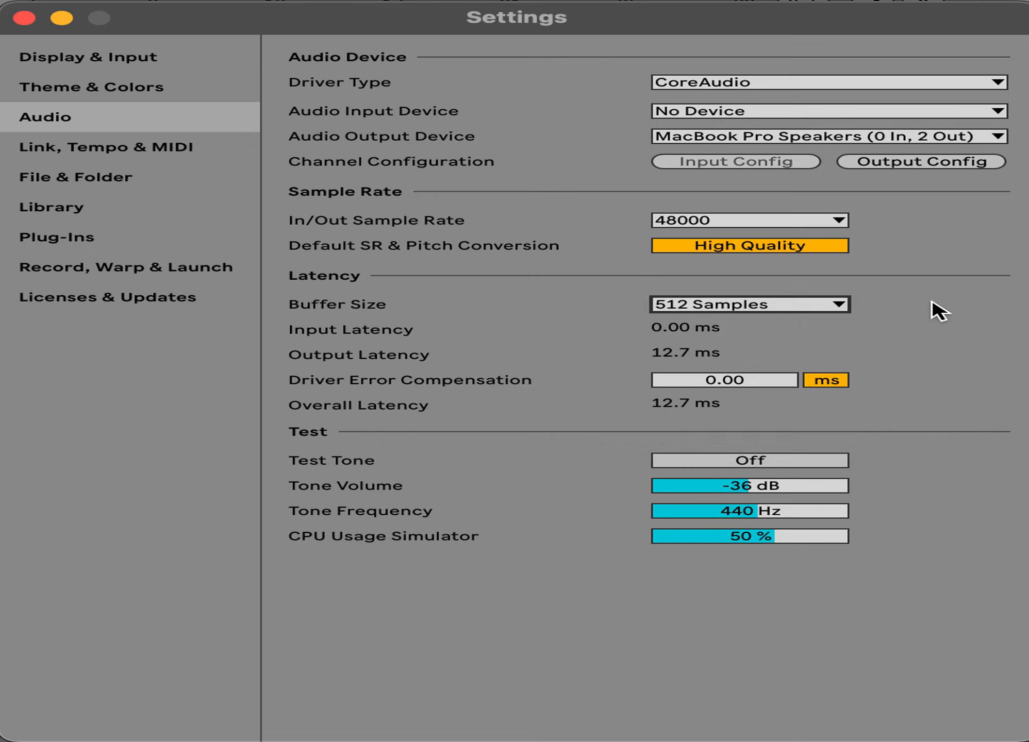
Try a buffer size of 2048 samples and return it to 512 samples
{"action": "left_click", "coordinate": [693, 397]}
{"action": "left_click", "coordinate": [746, 309]}
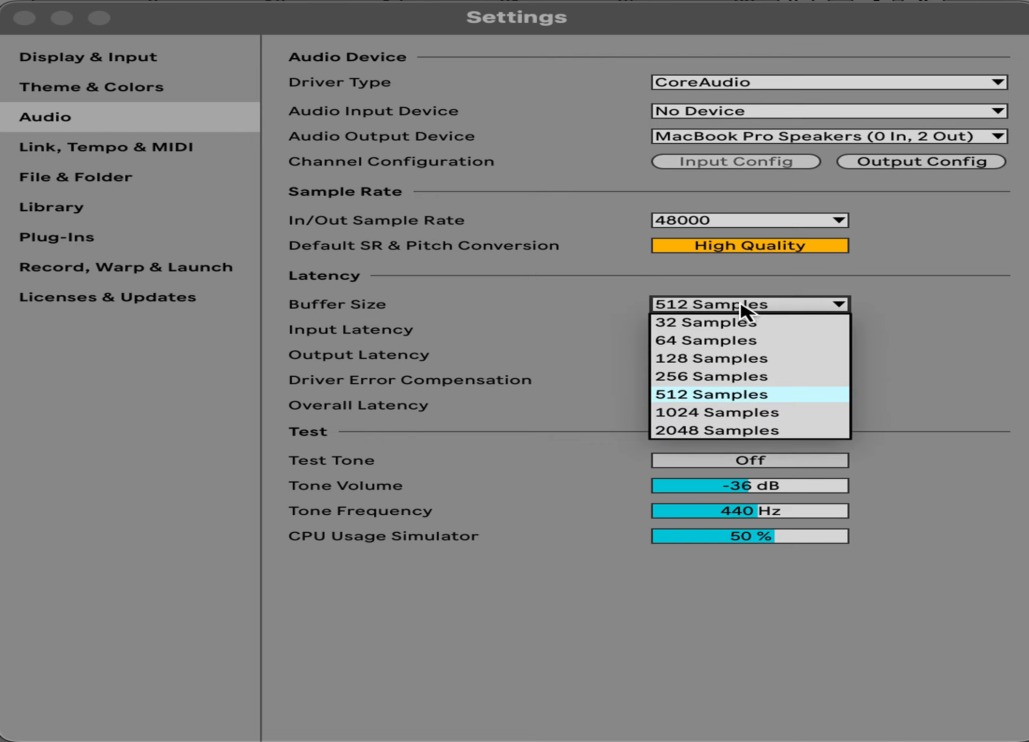
{"action": "left_click", "coordinate": [729, 427]}
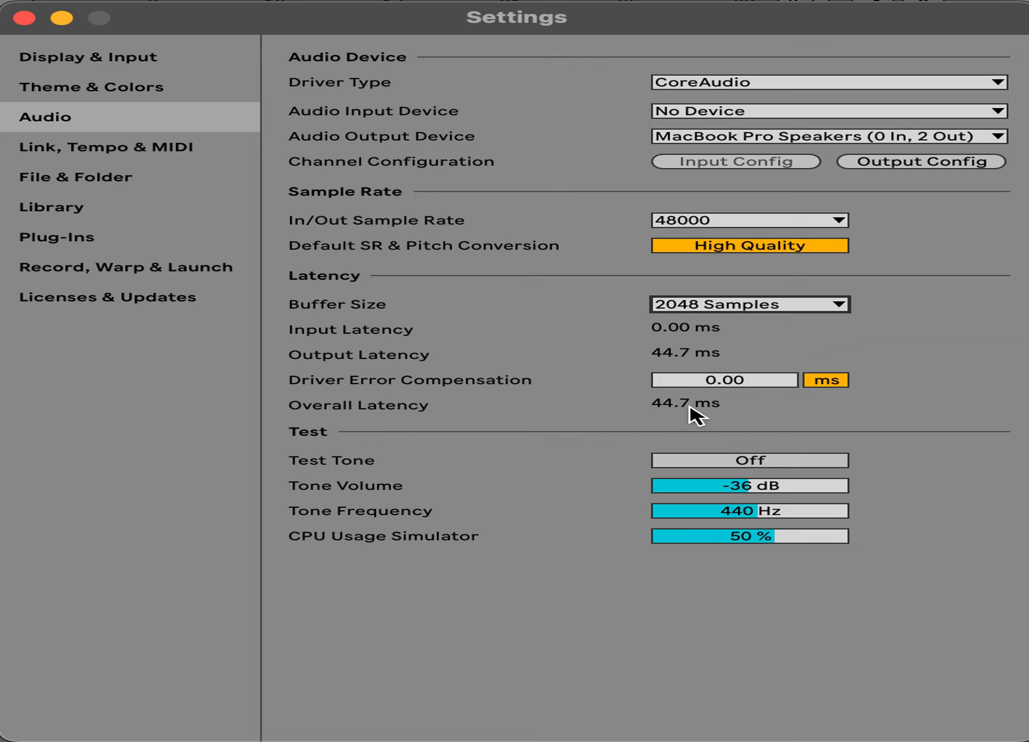
{"action": "left_click", "coordinate": [787, 301]}
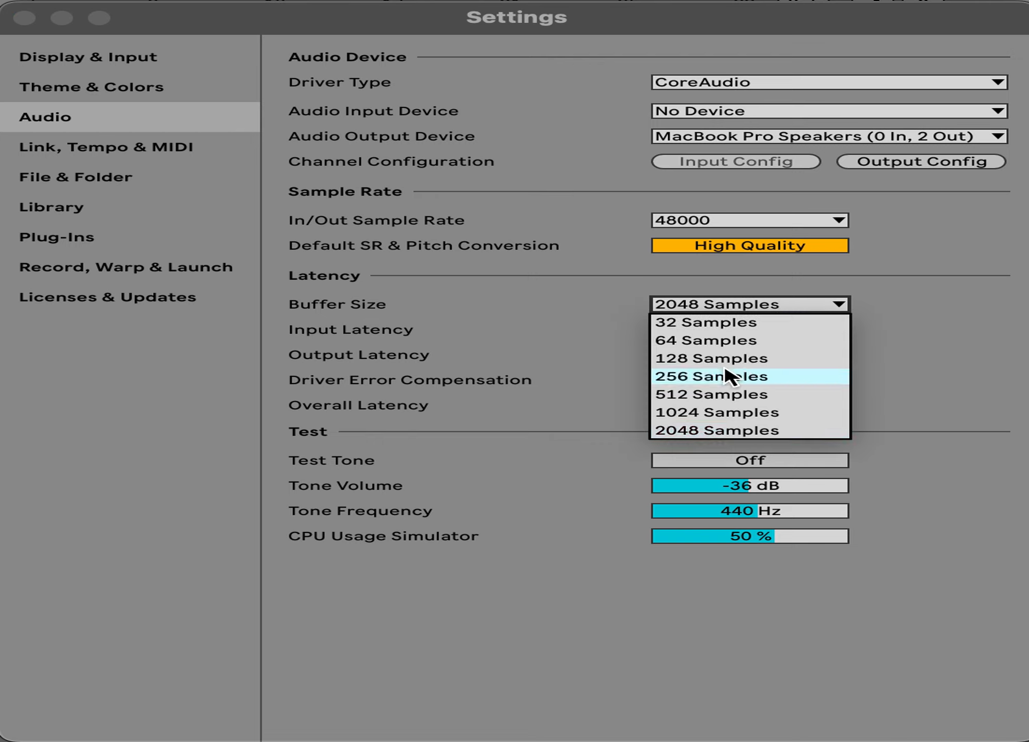
{"action": "left_click", "coordinate": [717, 394]}
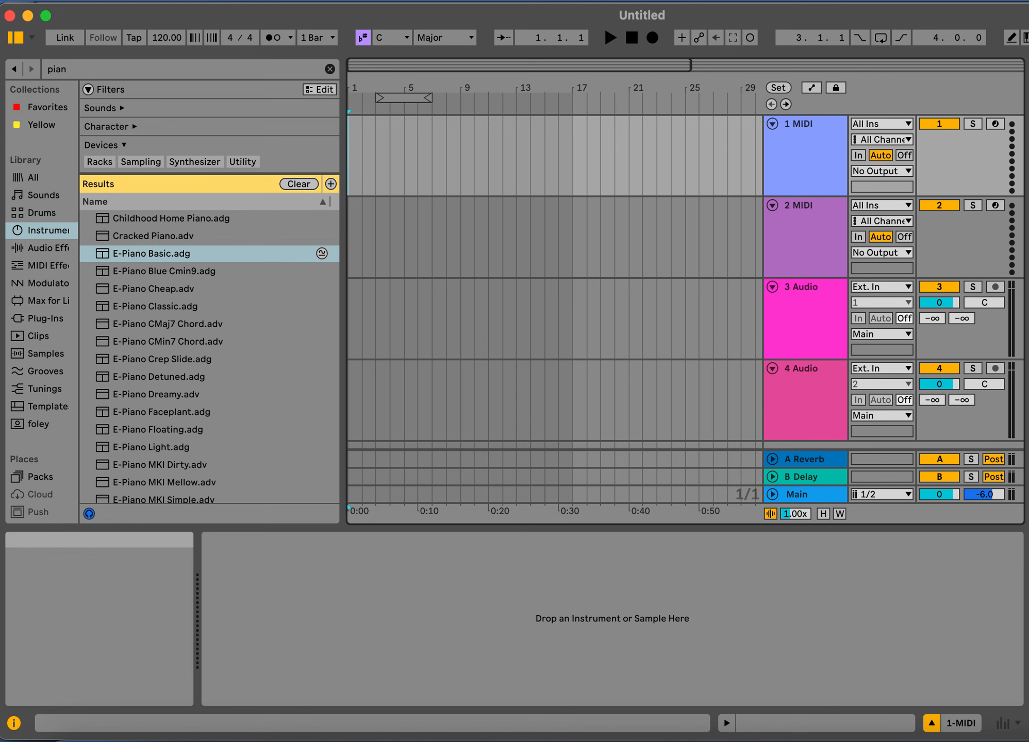
Switch from the Arrangement View to the Session View and select the first scene
{"action": "key", "text": "Tab"}
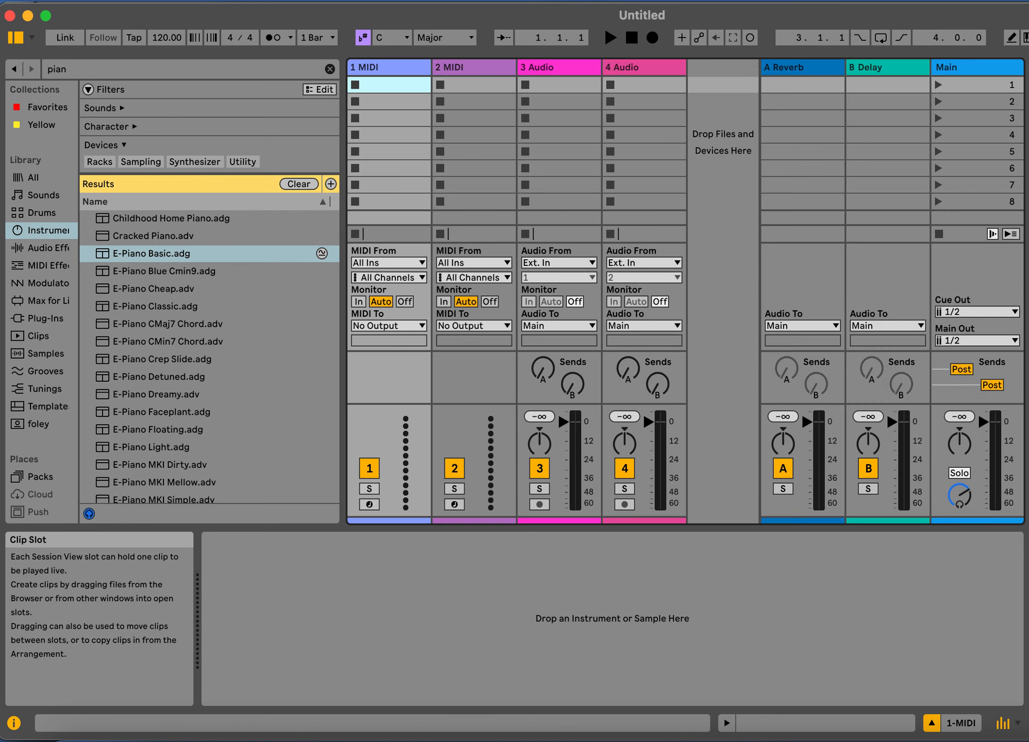
{"action": "left_click", "coordinate": [968, 87]}
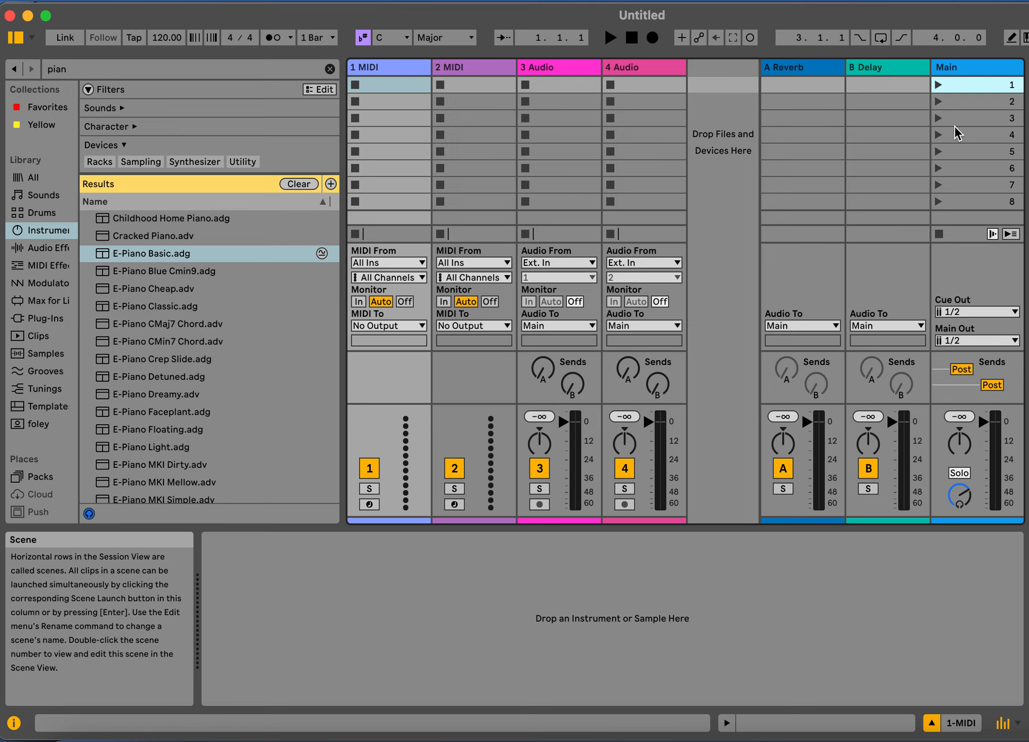
{"action": "left_click", "coordinate": [273, 681]}
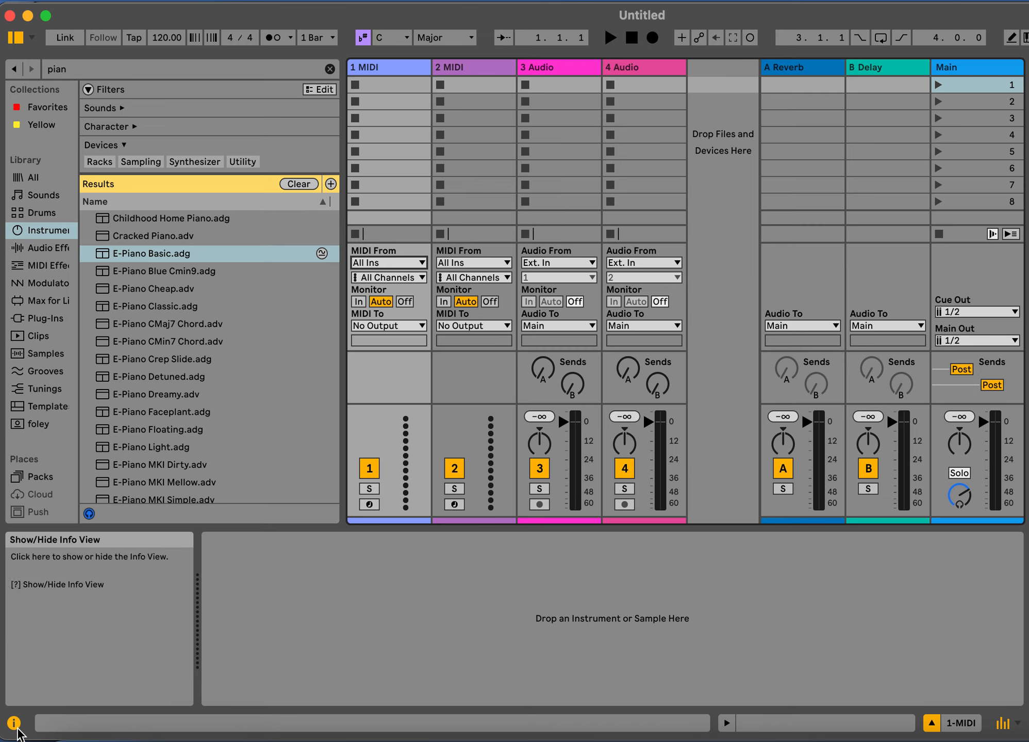
Toggle the Info View and leave it hidden
{"action": "left_click", "coordinate": [15, 724]}
{"action": "left_click", "coordinate": [15, 724]}
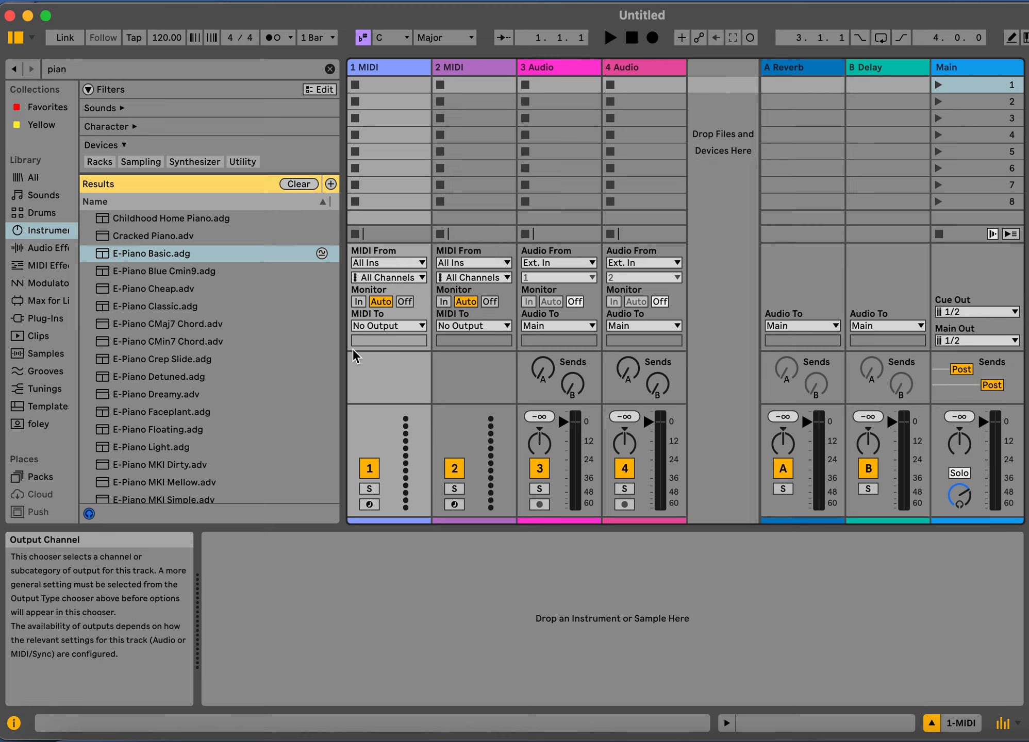
{"action": "left_click", "coordinate": [14, 724]}
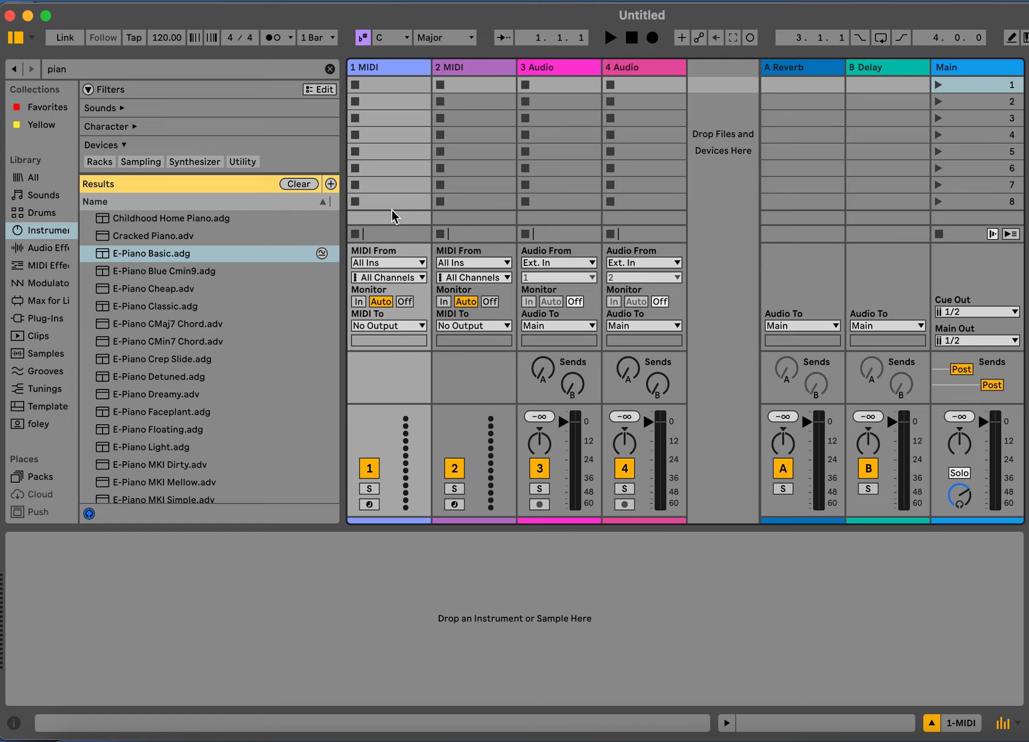
Check the MIDI input sources offered for the 1 MIDI track and select that track
{"action": "left_click", "coordinate": [422, 262]}
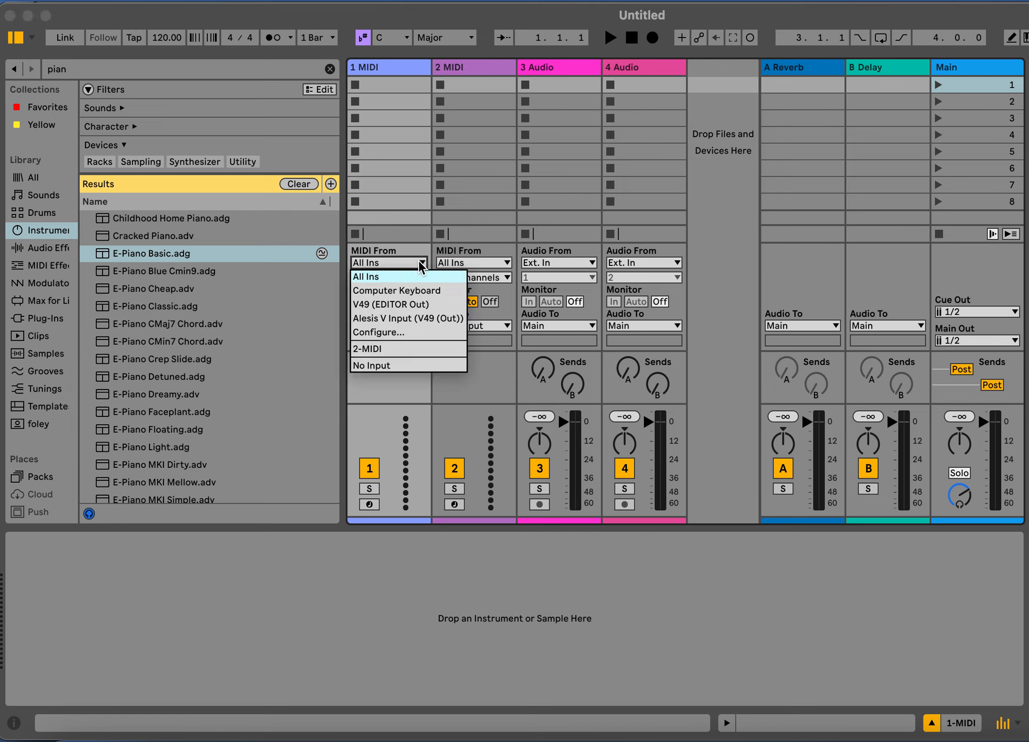
{"action": "left_click", "coordinate": [380, 68]}
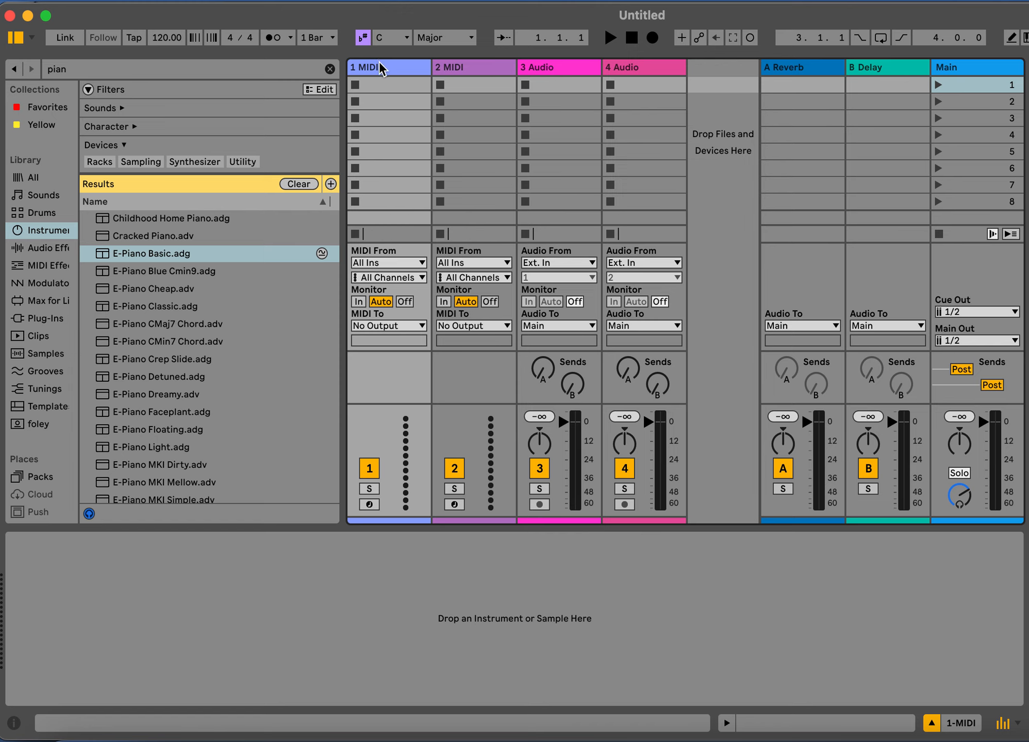
{"action": "left_click", "coordinate": [380, 69]}
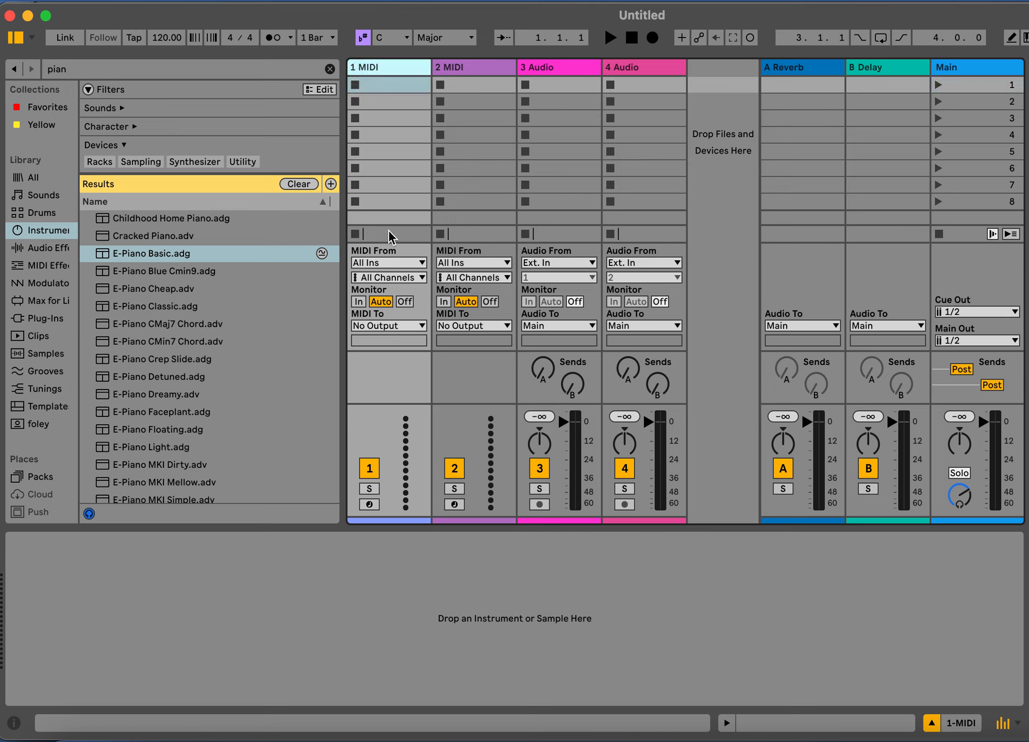
Try Alesis V Input (V49 (Out)) as the 1 MIDI track's input and return it to All Ins
{"action": "left_click", "coordinate": [405, 264]}
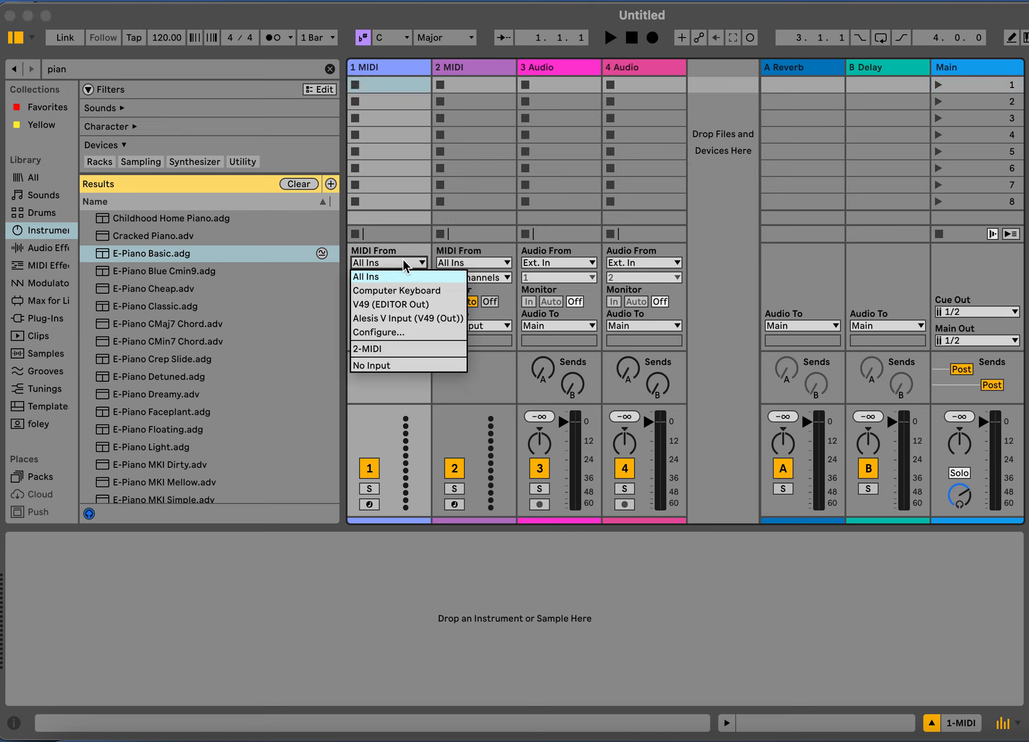
{"action": "left_click", "coordinate": [406, 319]}
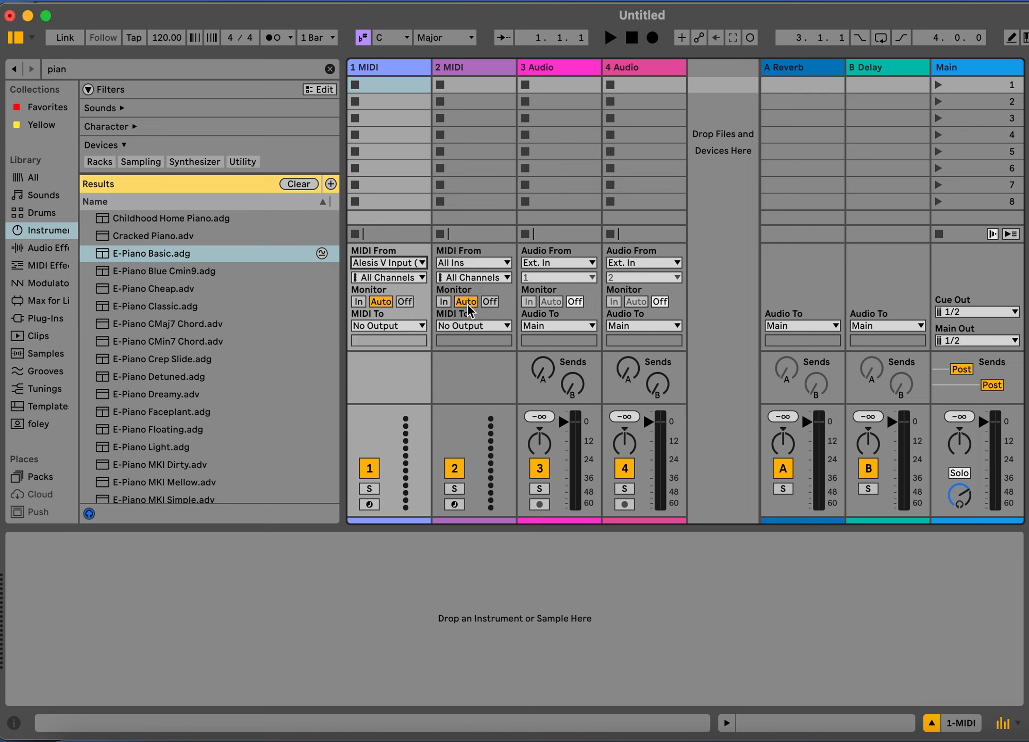
{"action": "left_click", "coordinate": [423, 263]}
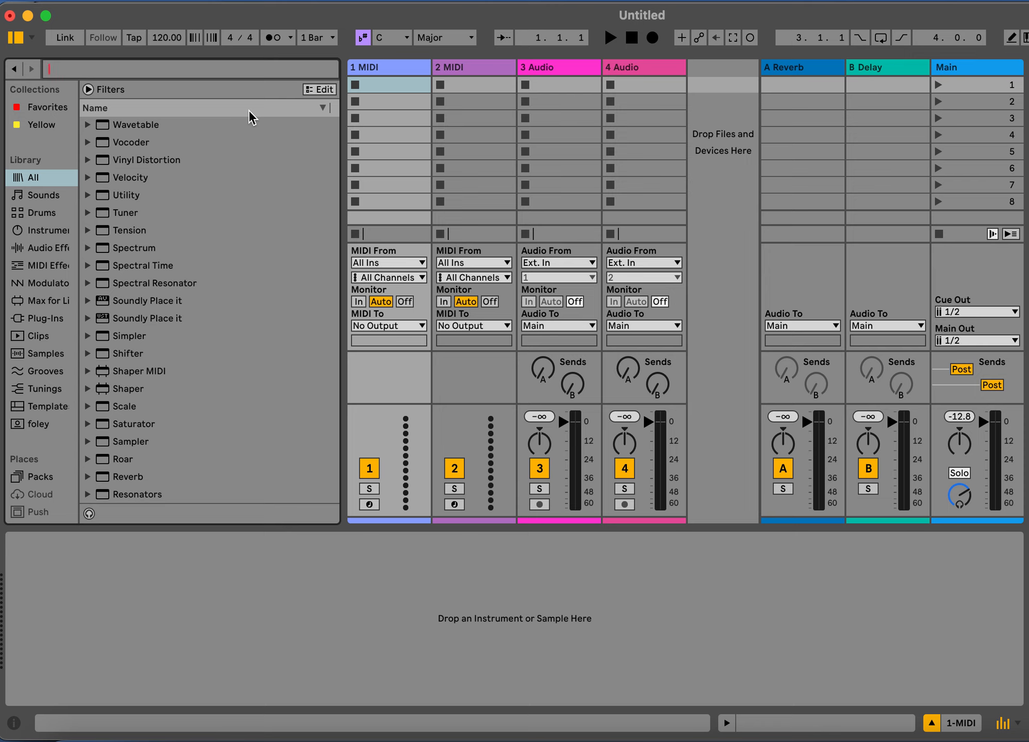
Select the 1 MIDI track and search the whole library for "piano"
{"action": "left_click", "coordinate": [393, 67]}
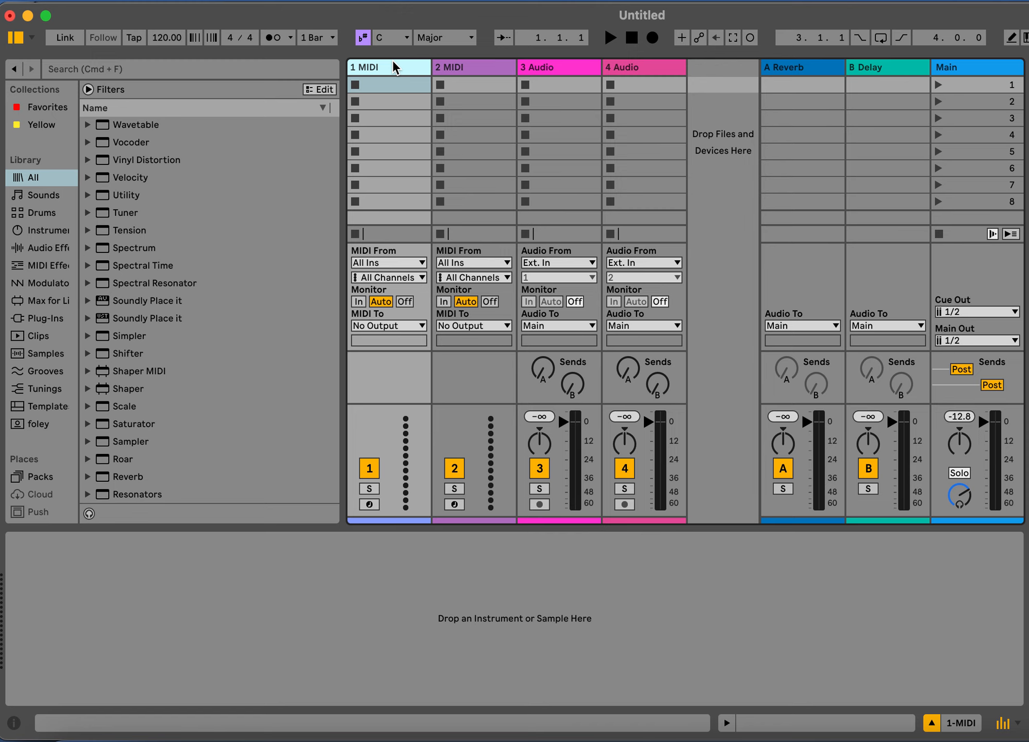
{"action": "left_click", "coordinate": [202, 71]}
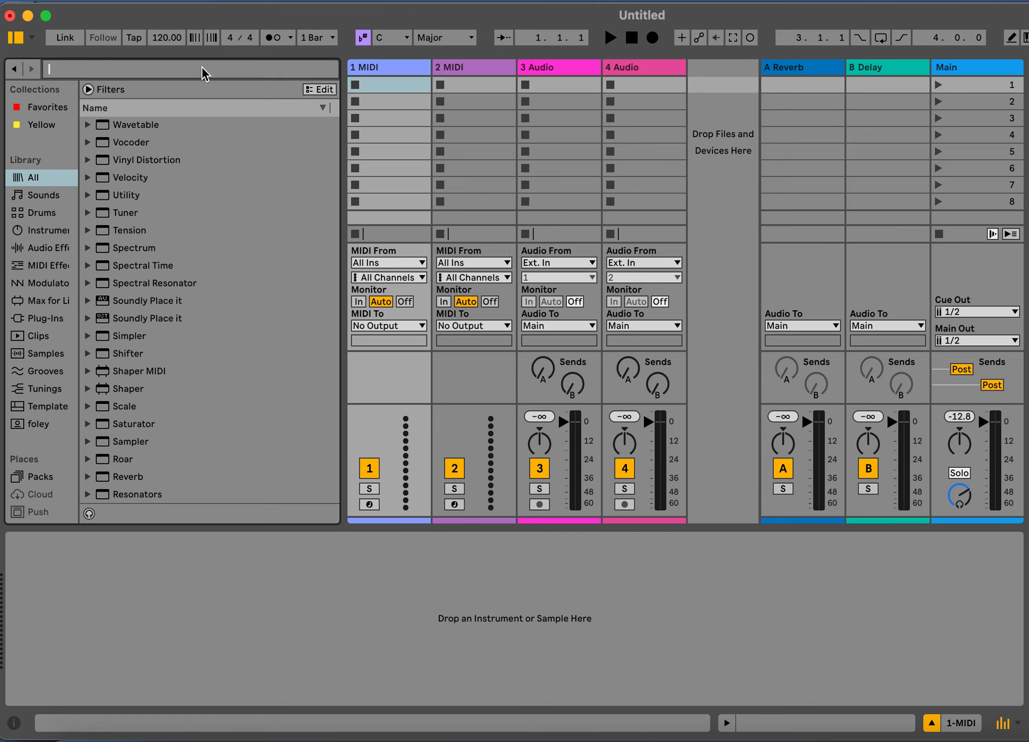
{"action": "type", "text": "pi"}
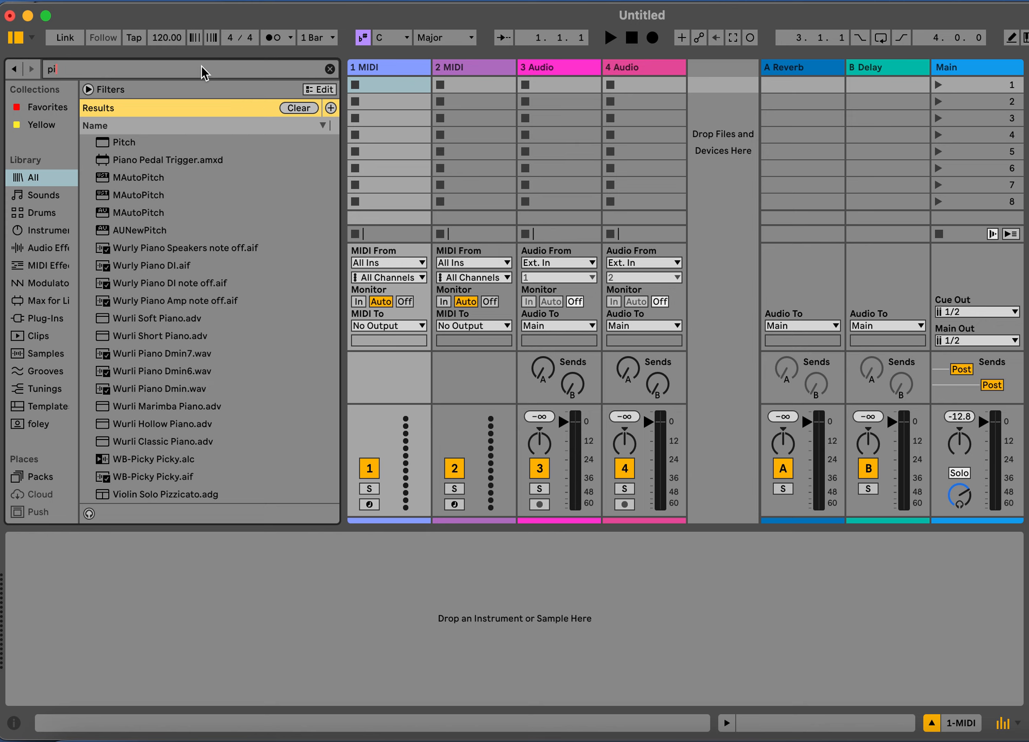
{"action": "type", "text": "eiano"}
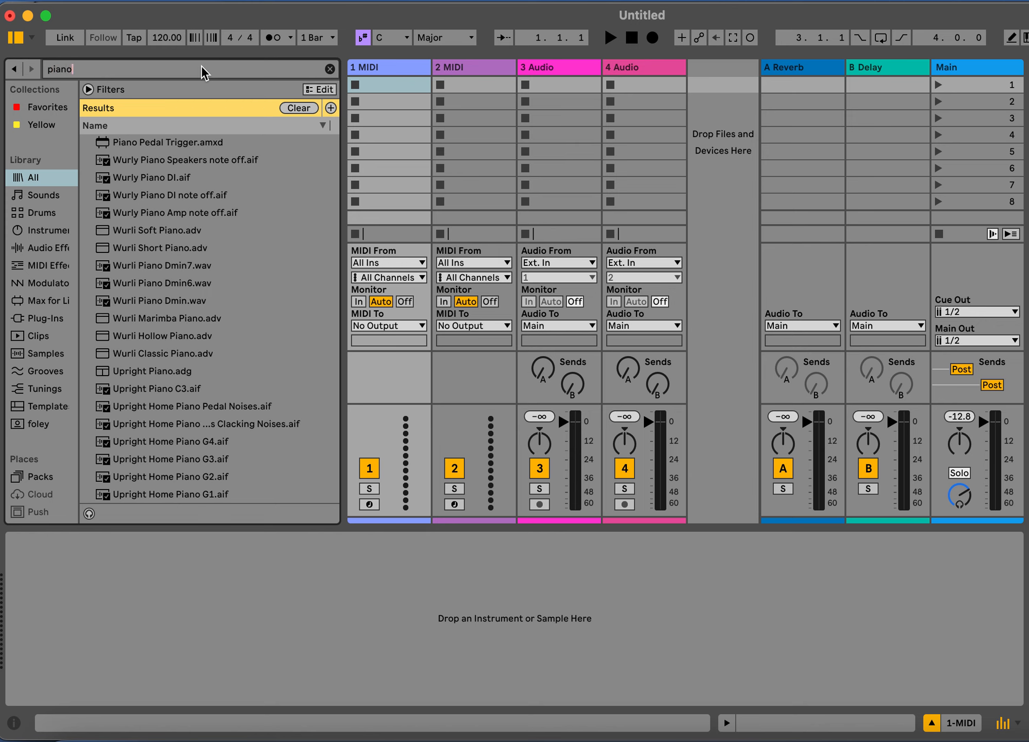
Select the Wurli Soft Piano.adv preset in the search results and turn on browser previewing
{"action": "scroll", "coordinate": [206, 237], "scroll_direction": "down", "scroll_amount": 5}
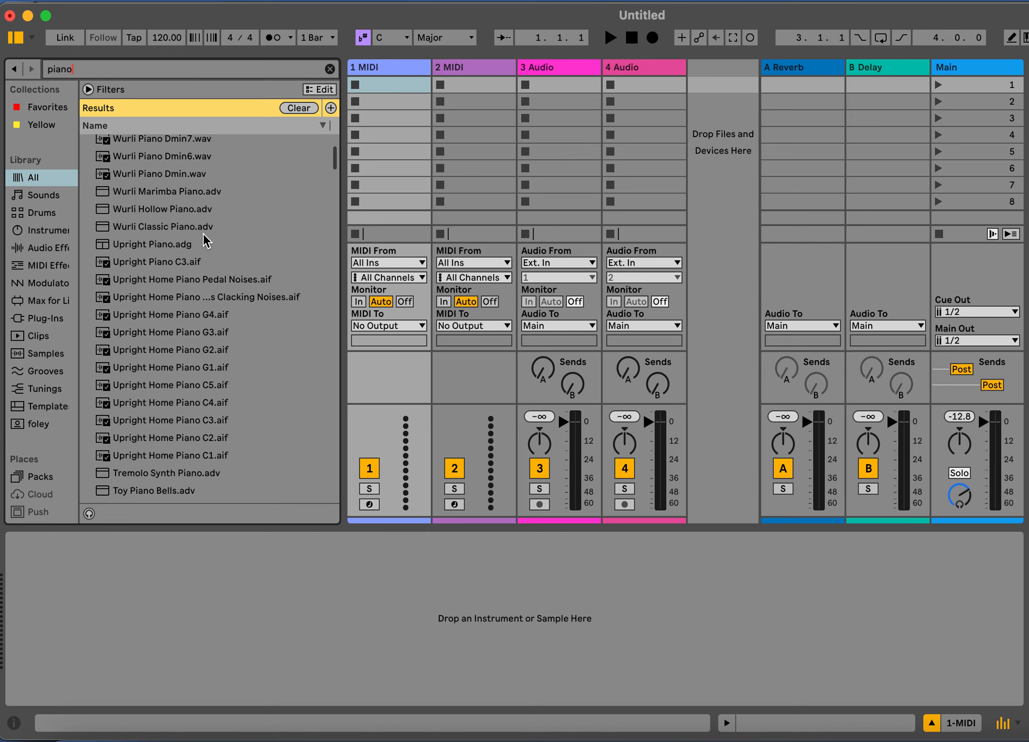
{"action": "scroll", "coordinate": [204, 238], "scroll_direction": "up", "scroll_amount": 5}
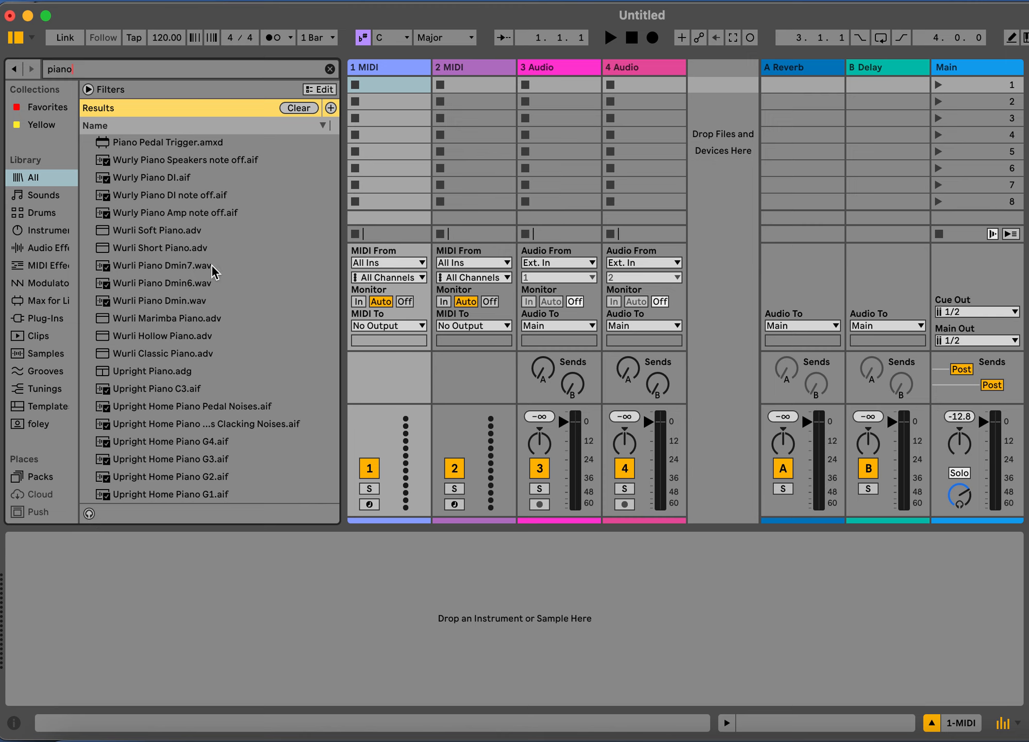
{"action": "left_click", "coordinate": [183, 235]}
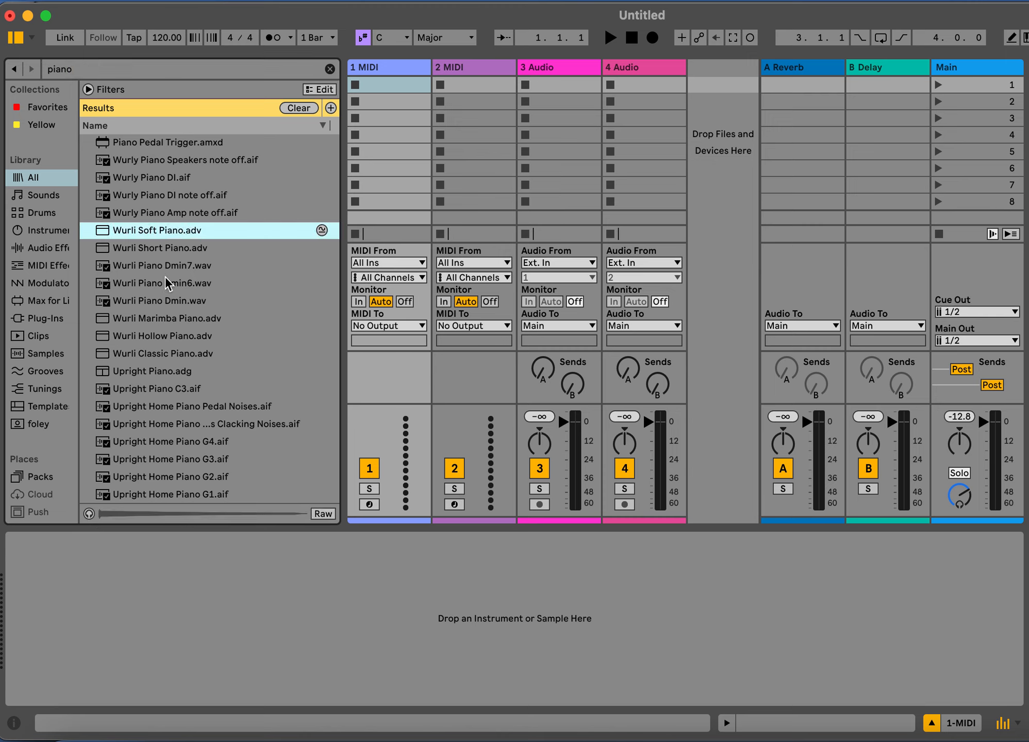
{"action": "left_click", "coordinate": [89, 514]}
Browse further piano results and audition presets including Pianositar.adv, Piano.adv and Little Synth Piano.adg
{"action": "scroll", "coordinate": [222, 275], "scroll_direction": "down", "scroll_amount": 10}
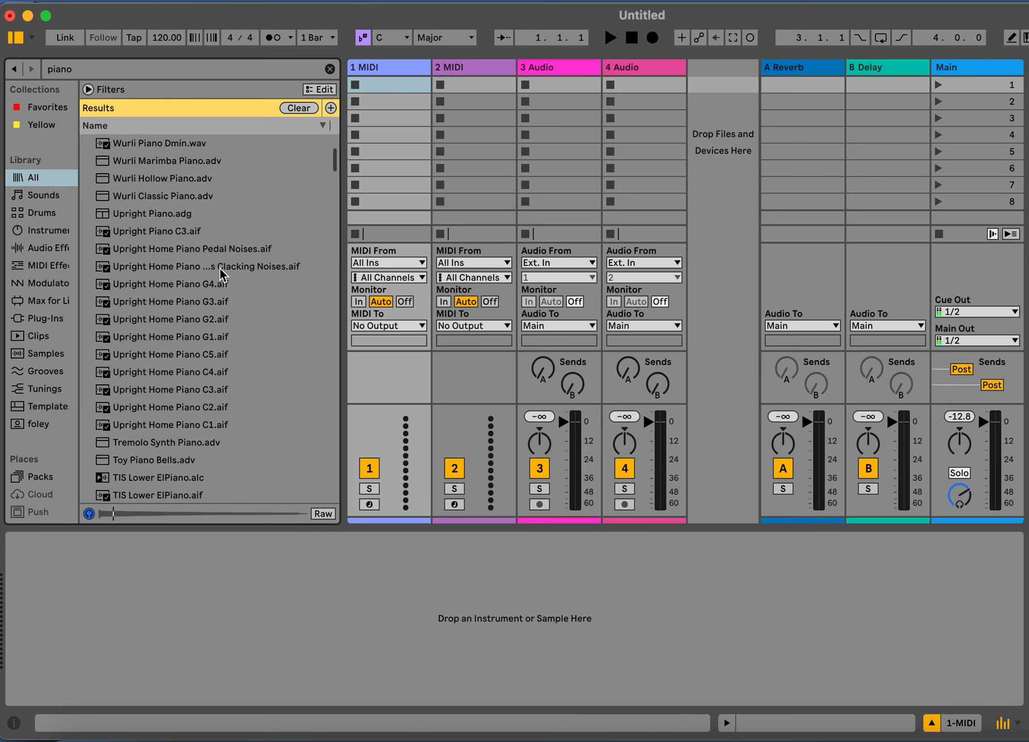
{"action": "scroll", "coordinate": [222, 275], "scroll_direction": "up", "scroll_amount": 2}
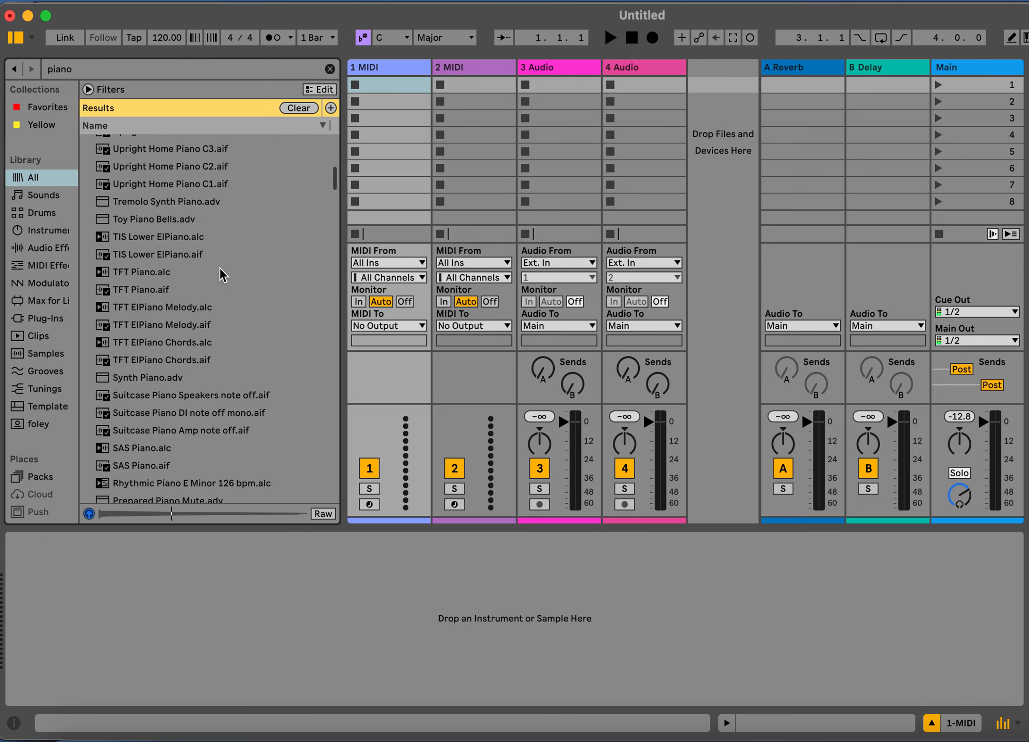
{"action": "scroll", "coordinate": [221, 274], "scroll_direction": "down", "scroll_amount": 8}
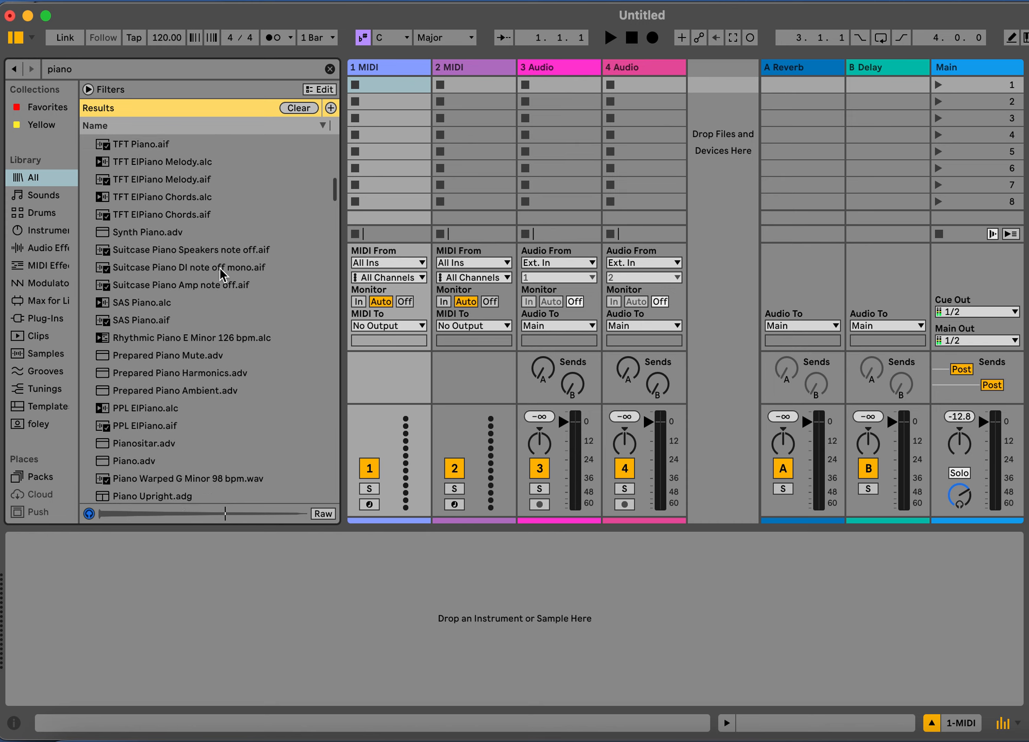
{"action": "scroll", "coordinate": [220, 273], "scroll_direction": "up", "scroll_amount": 2}
{"action": "left_click", "coordinate": [198, 277]}
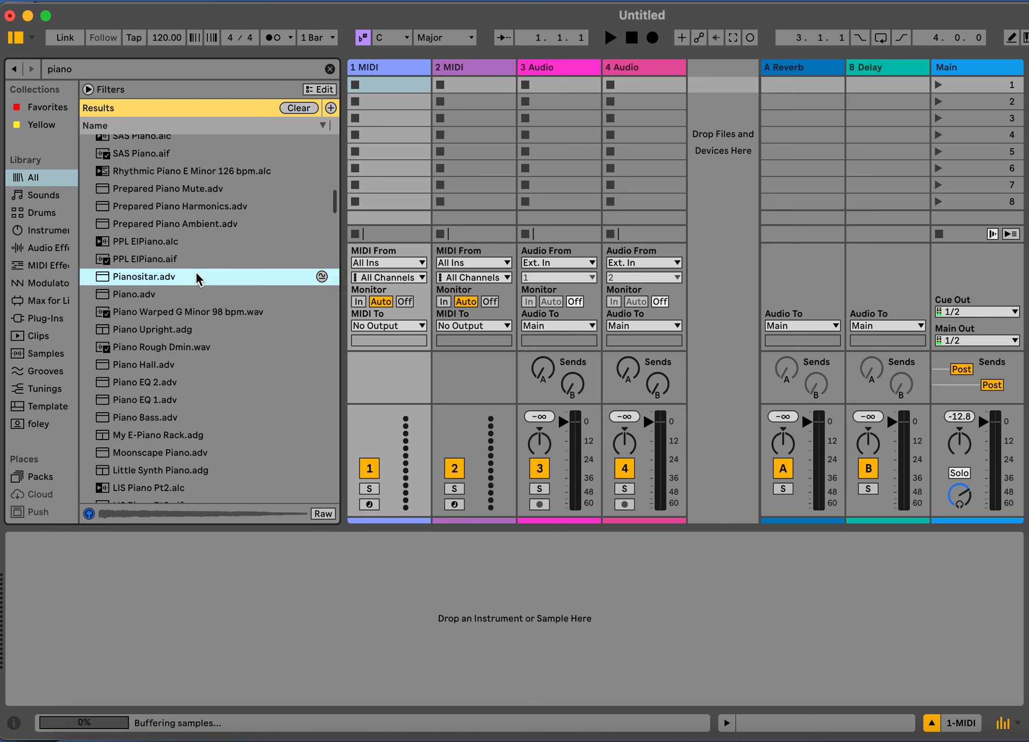
{"action": "left_click", "coordinate": [166, 291]}
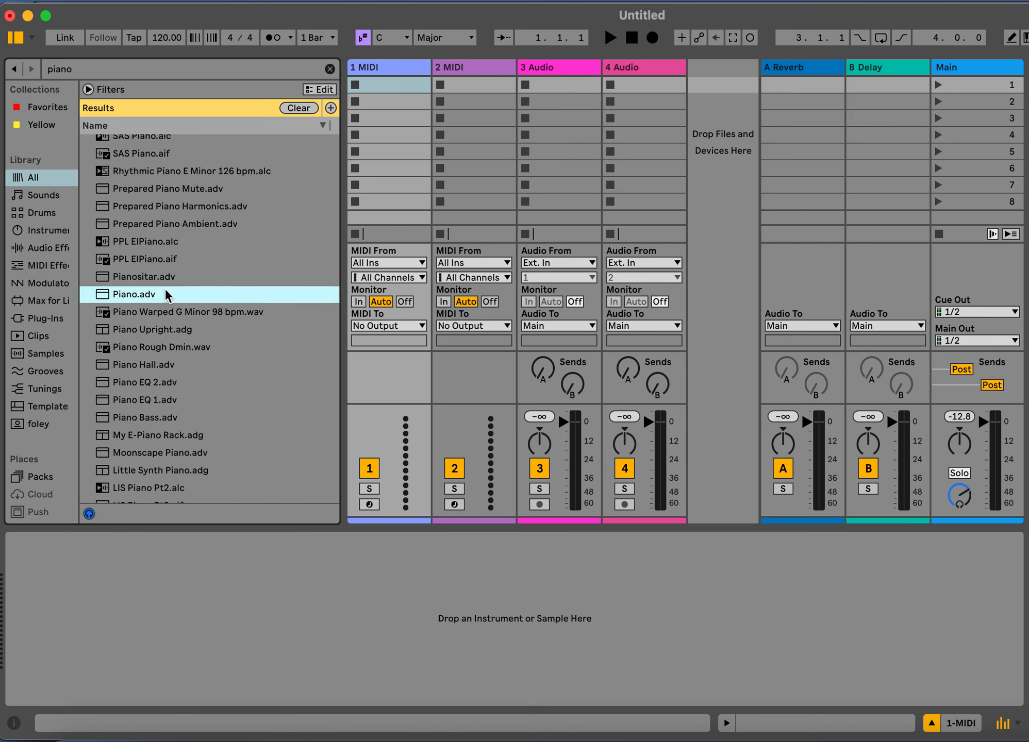
{"action": "left_click", "coordinate": [178, 388]}
{"action": "left_click", "coordinate": [188, 471]}
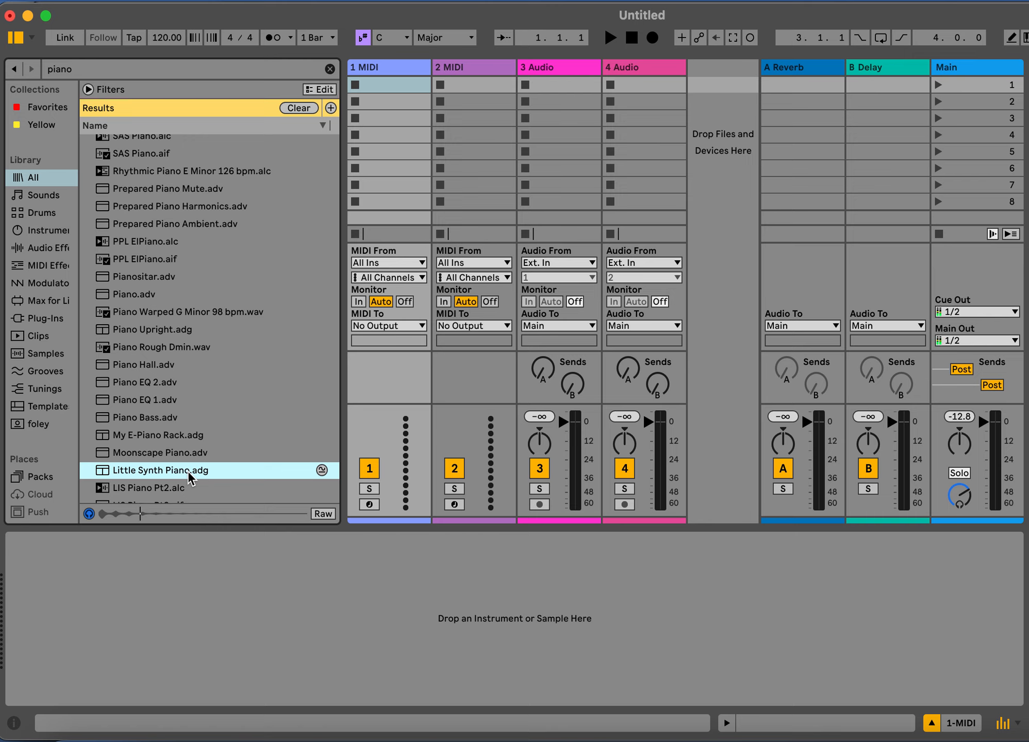
Search the library for "e-pian"
{"action": "left_click", "coordinate": [91, 69]}
{"action": "type", "text": "e"}
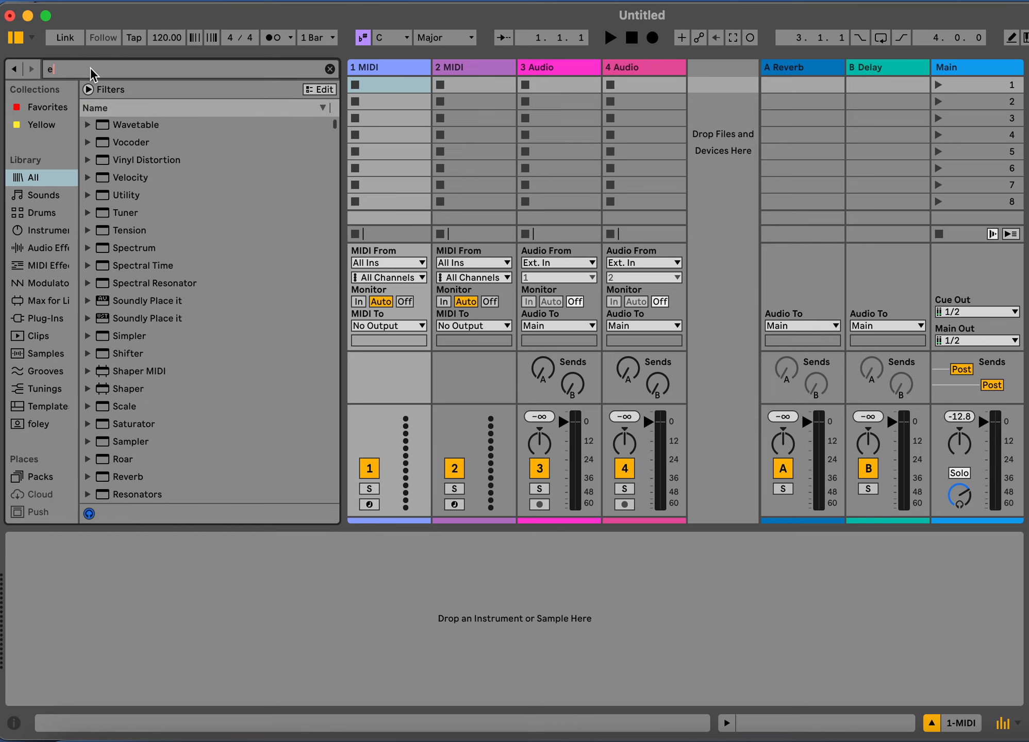
{"action": "type", "text": "-pian"}
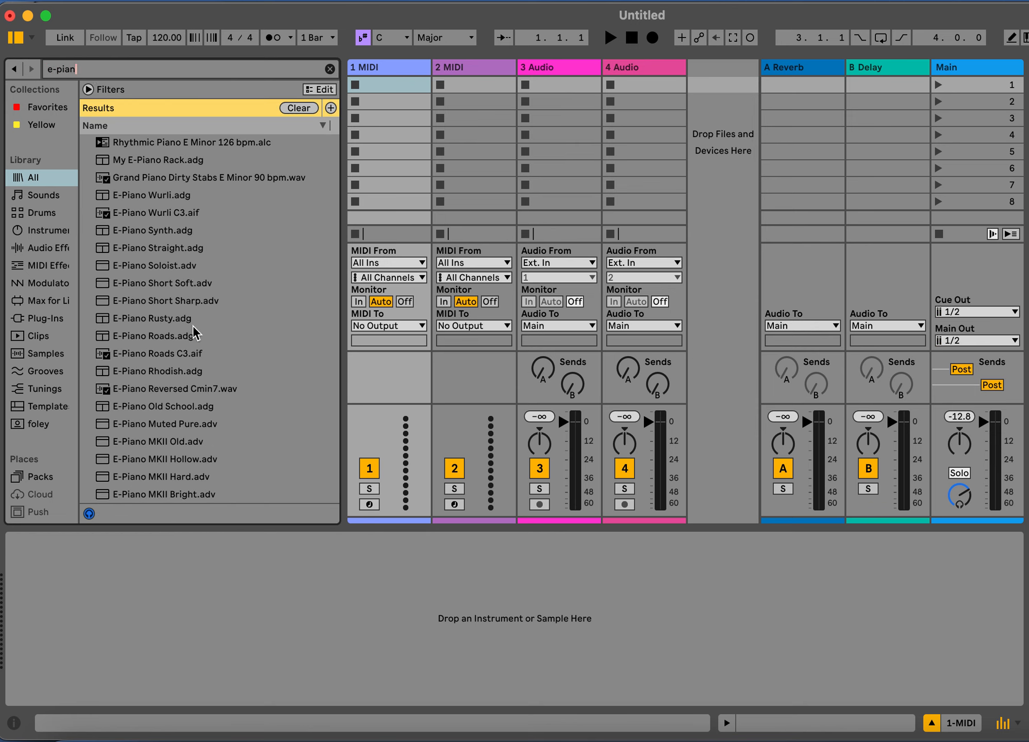
Audition the E-Piano Basic.adg preset from the search results and load it onto the 1 MIDI track
{"action": "scroll", "coordinate": [195, 332], "scroll_direction": "down", "scroll_amount": 7}
{"action": "scroll", "coordinate": [195, 332], "scroll_direction": "down", "scroll_amount": 11}
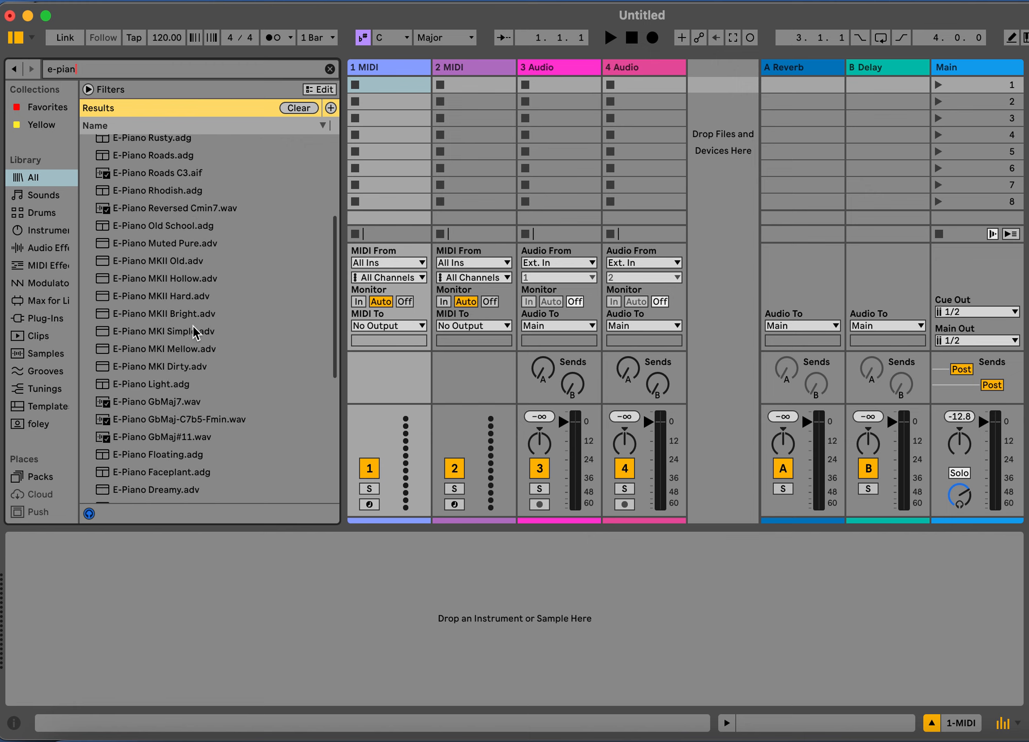
{"action": "scroll", "coordinate": [195, 333], "scroll_direction": "down", "scroll_amount": 8}
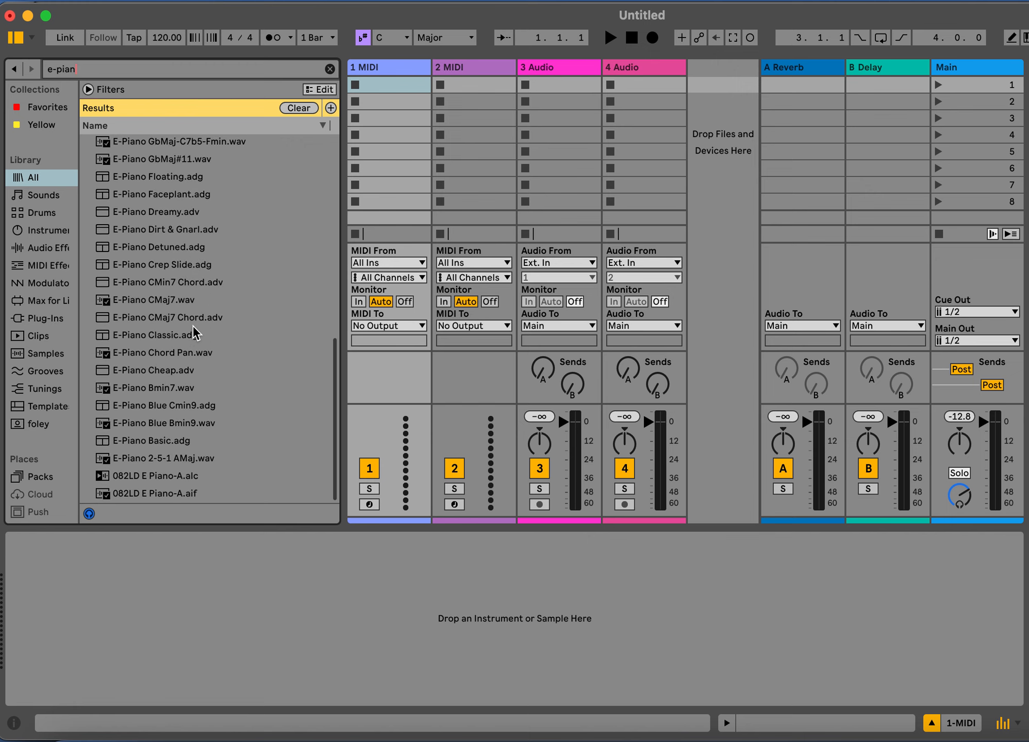
{"action": "left_click", "coordinate": [166, 441]}
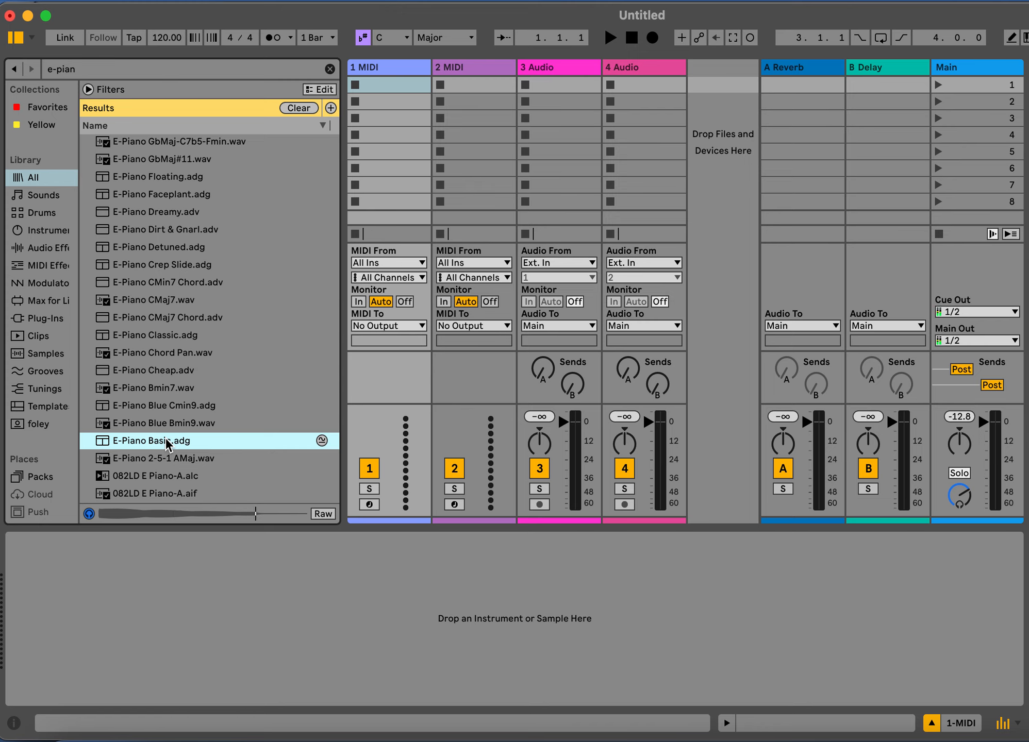
{"action": "left_click_drag", "start_coordinate": [166, 442], "coordinate": [388, 68]}
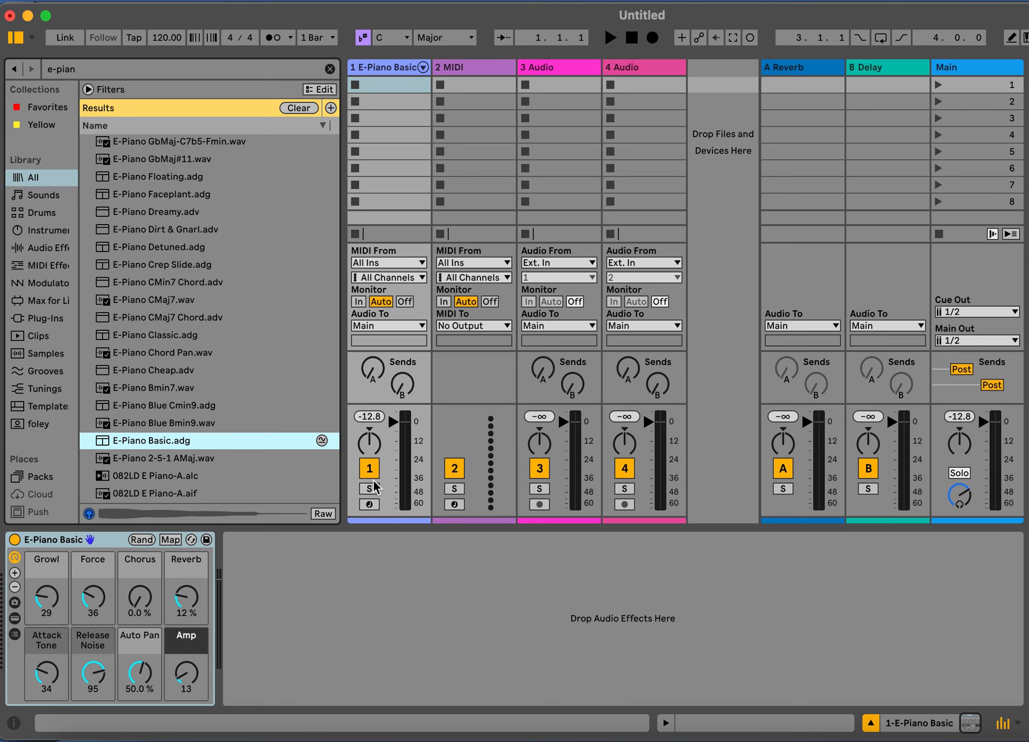
Arm the E-Piano Basic track for recording and set its MIDI input to Alesis V Input (V49 (Out))
{"action": "left_click", "coordinate": [369, 504]}
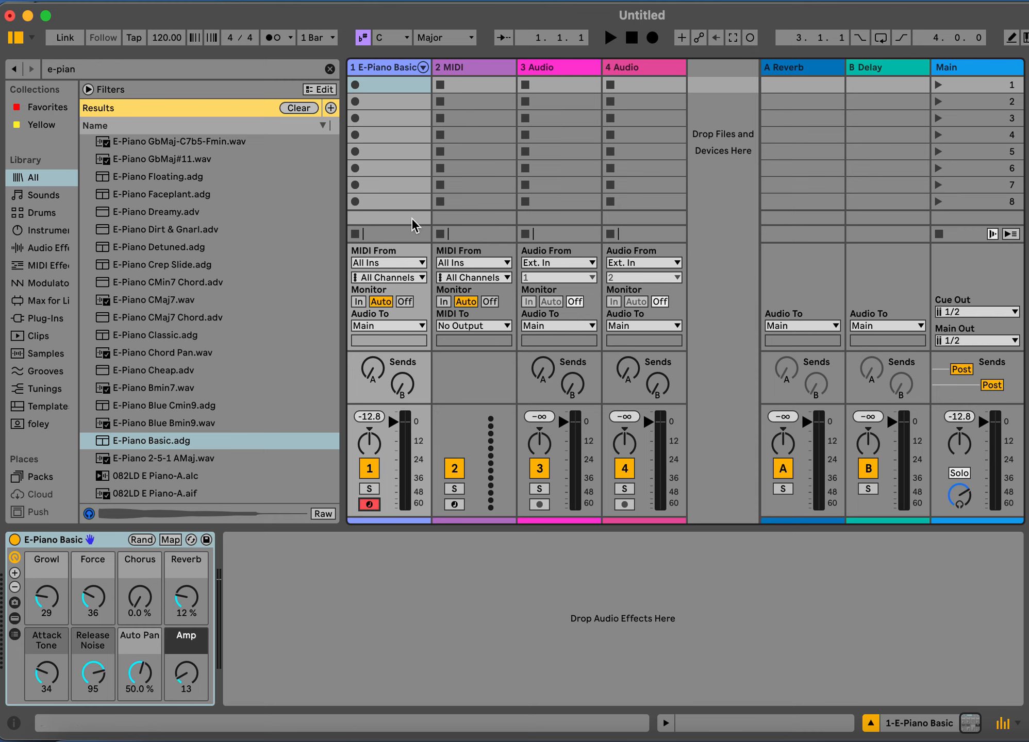
{"action": "left_click", "coordinate": [411, 263]}
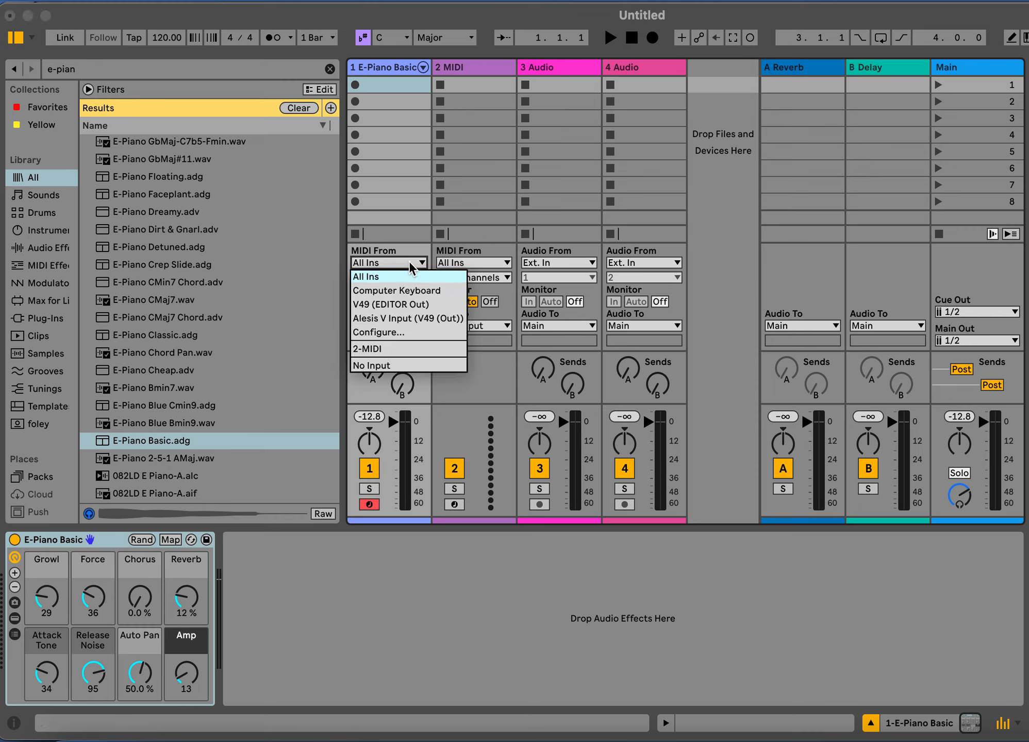
{"action": "left_click", "coordinate": [406, 318]}
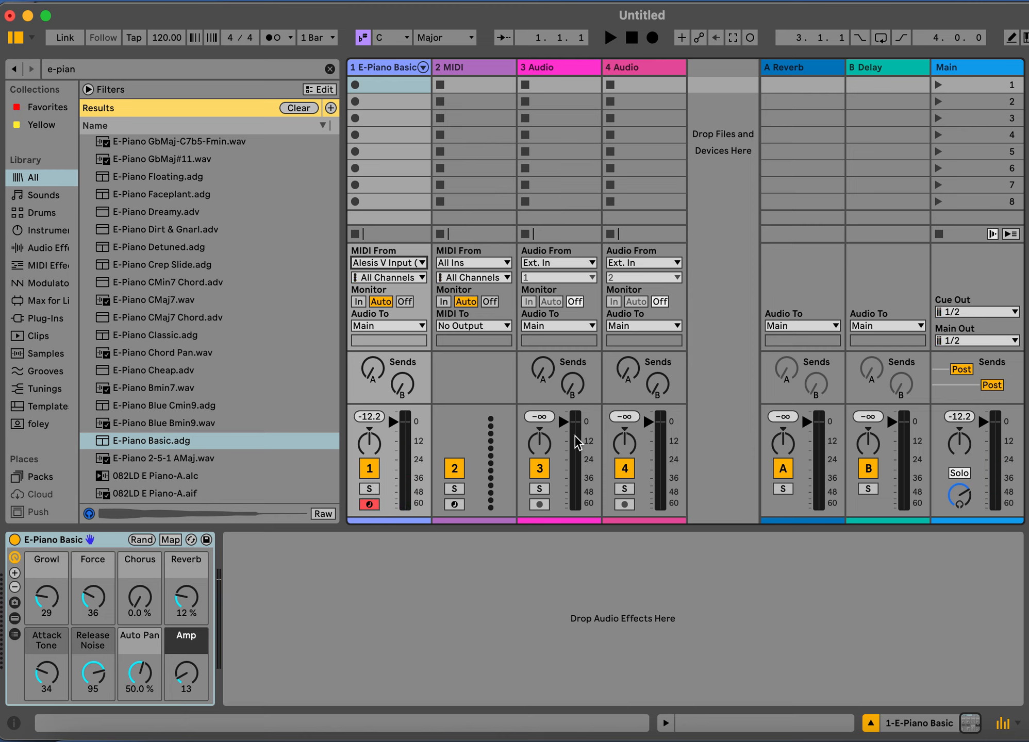
{"action": "left_click", "coordinate": [415, 264]}
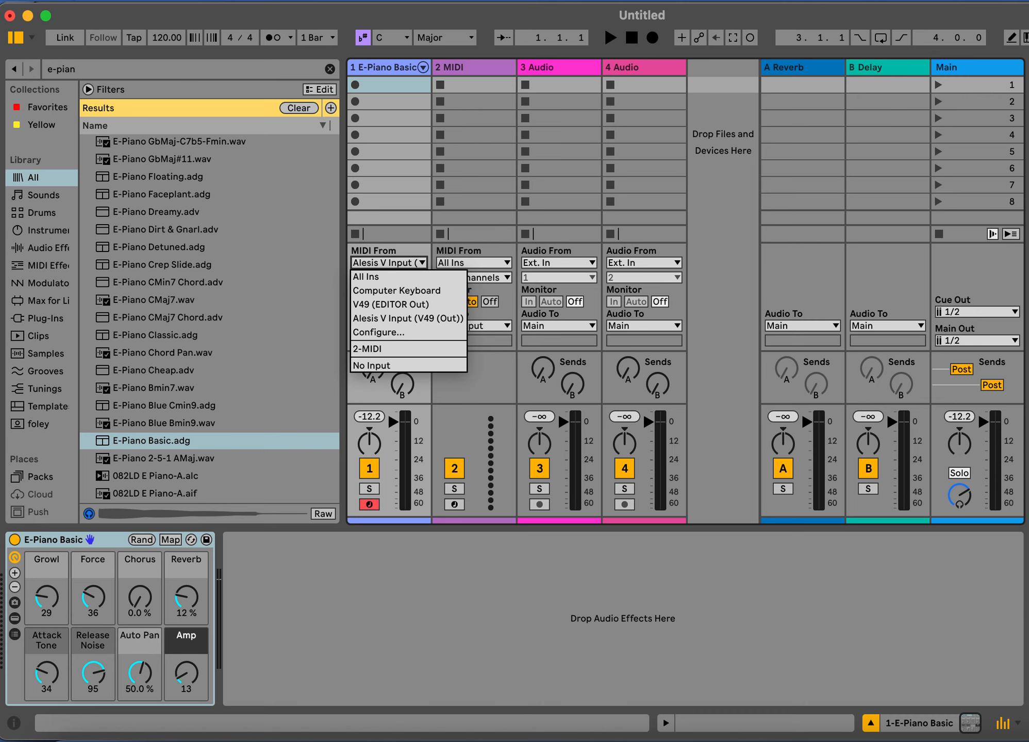
{"action": "key", "text": "super+comma"}
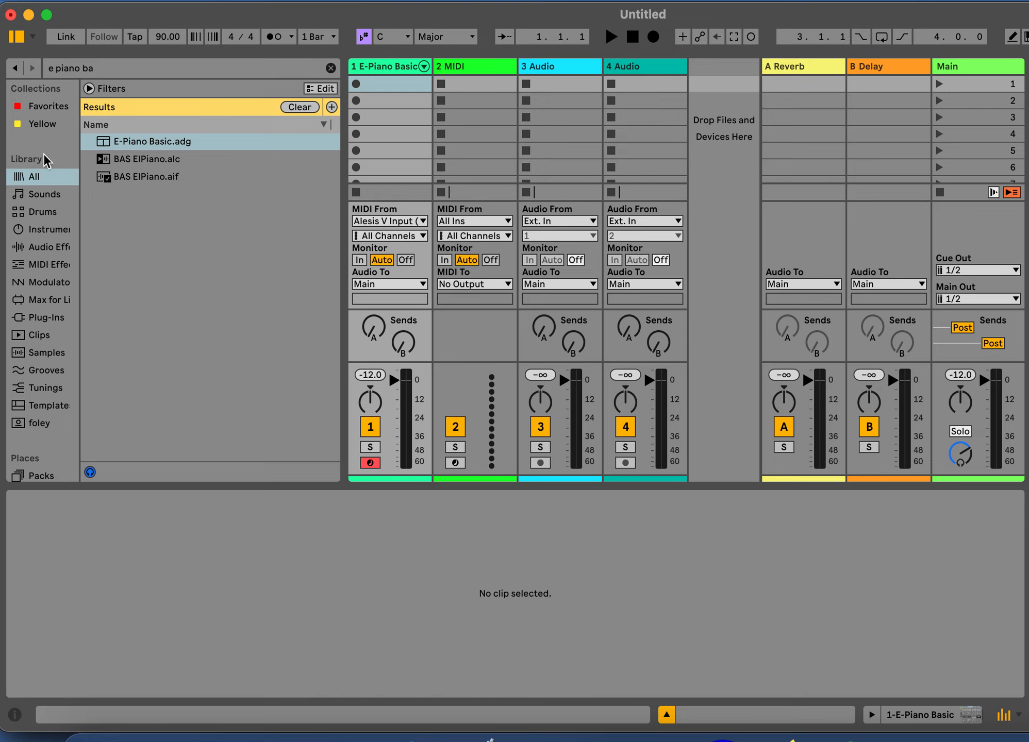
Set the song tempo to 85 BPM and turn on the metronome
{"action": "left_click", "coordinate": [154, 37]}
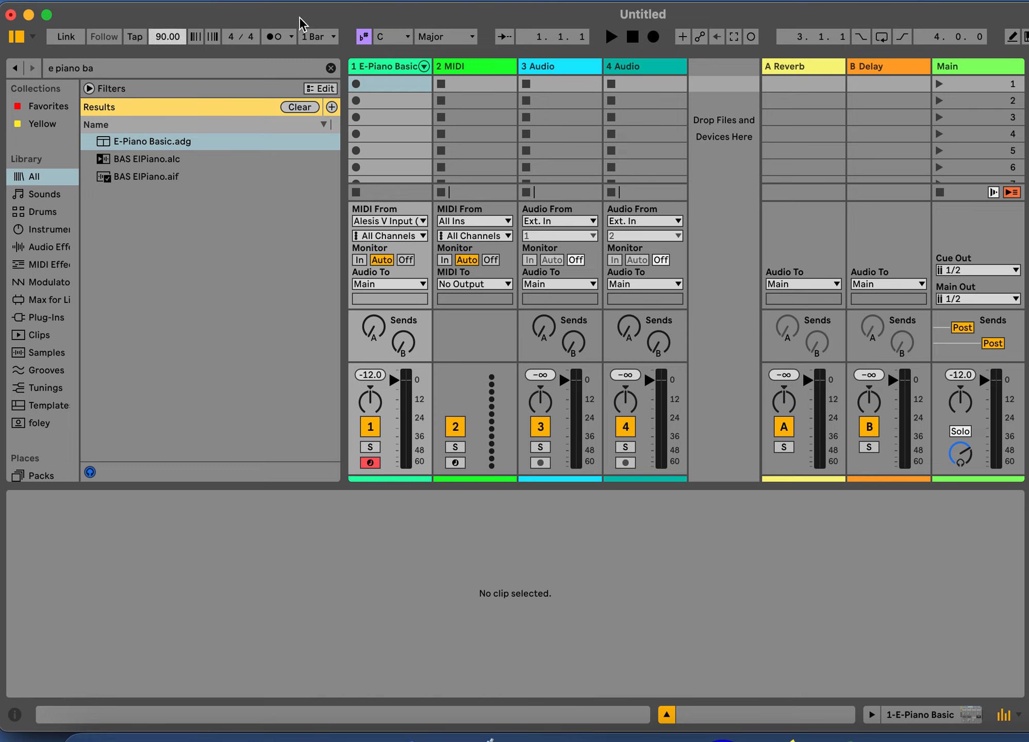
{"action": "type", "text": "85"}
{"action": "key", "text": "Return"}
{"action": "left_click", "coordinate": [273, 37]}
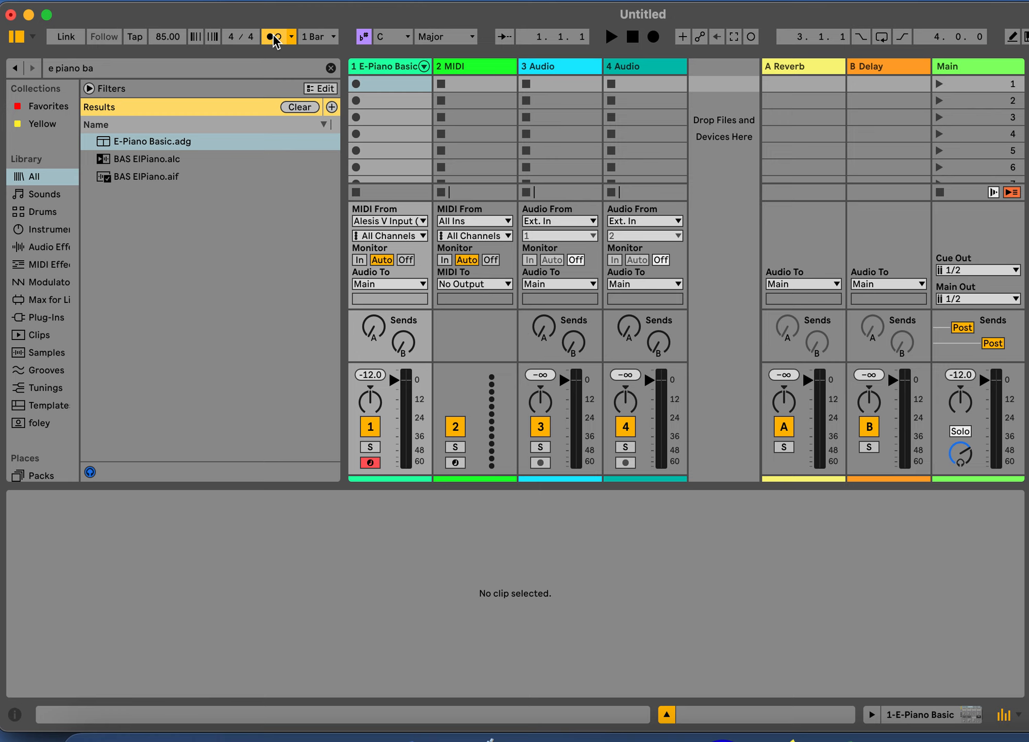
{"action": "left_click", "coordinate": [384, 87]}
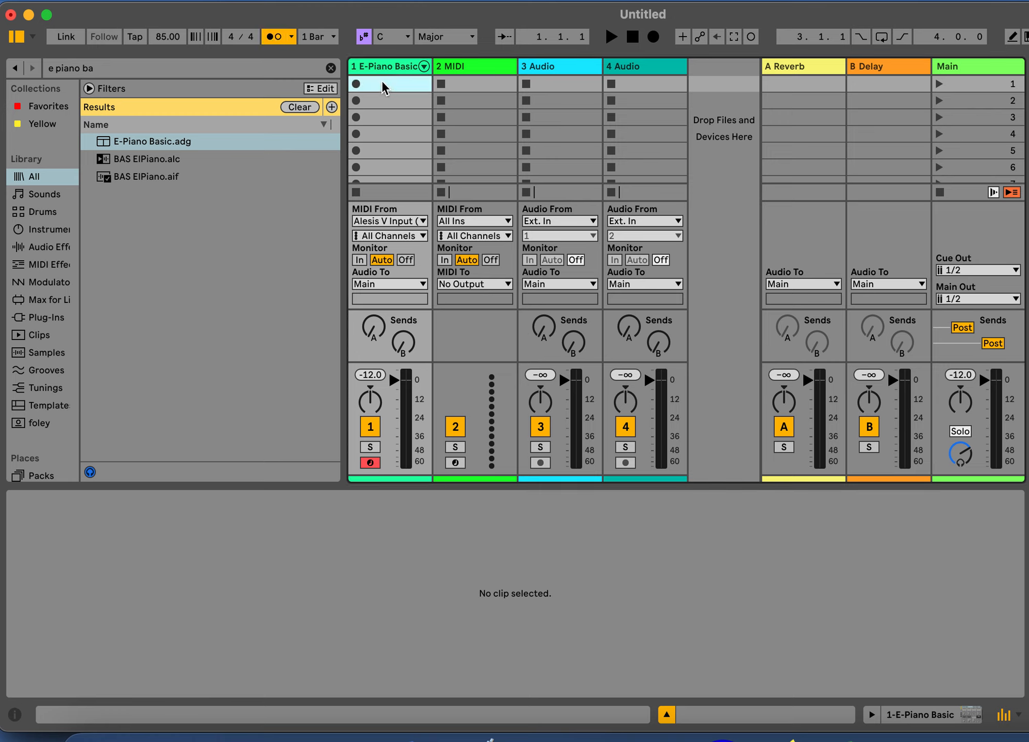
{"action": "left_click", "coordinate": [384, 70]}
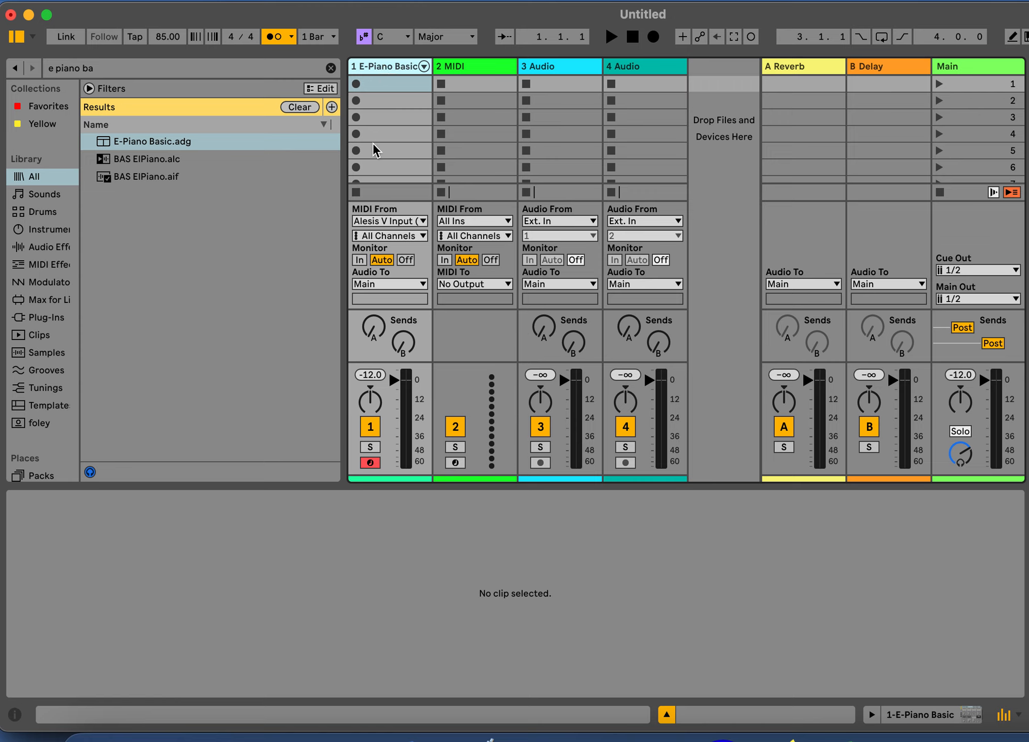
{"action": "left_click", "coordinate": [376, 89]}
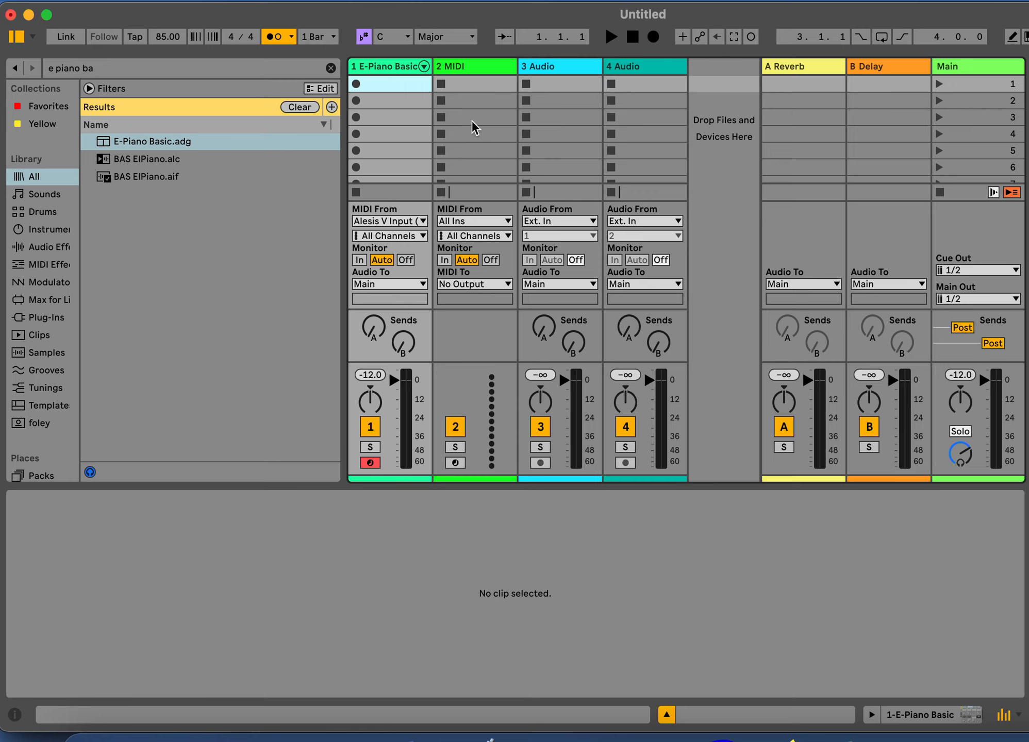
{"action": "left_click", "coordinate": [384, 69]}
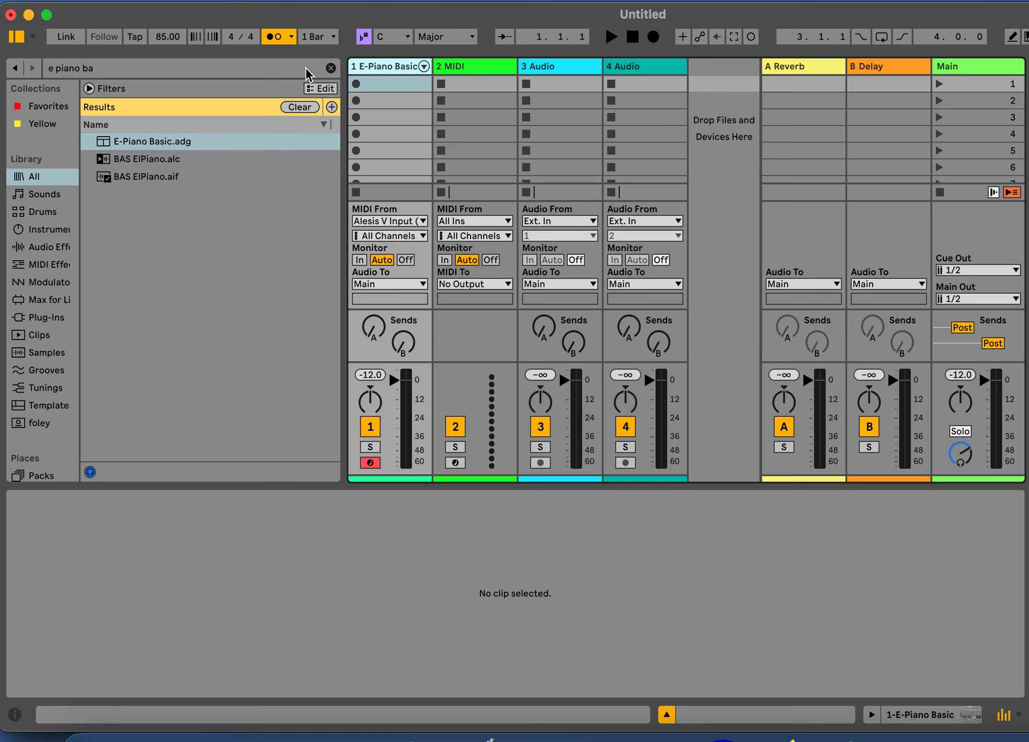
Review the tempo and the available global launch quantization values, keeping 1 Bar
{"action": "left_click", "coordinate": [163, 37]}
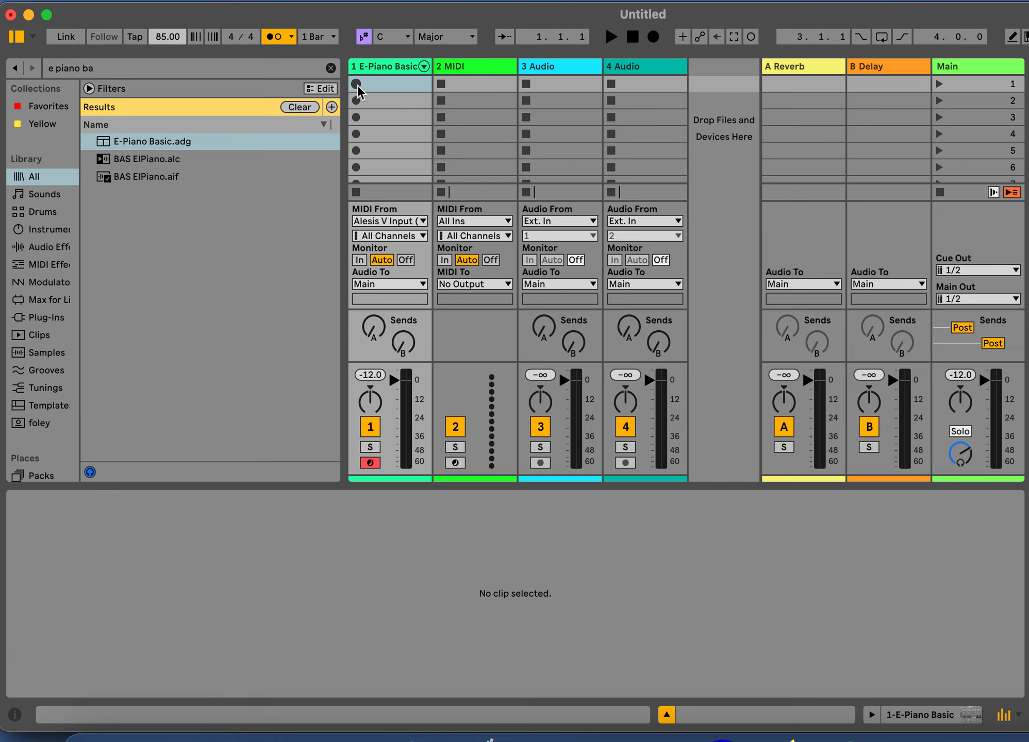
{"action": "left_click", "coordinate": [335, 40]}
{"action": "left_click", "coordinate": [335, 40]}
{"action": "left_click", "coordinate": [335, 40]}
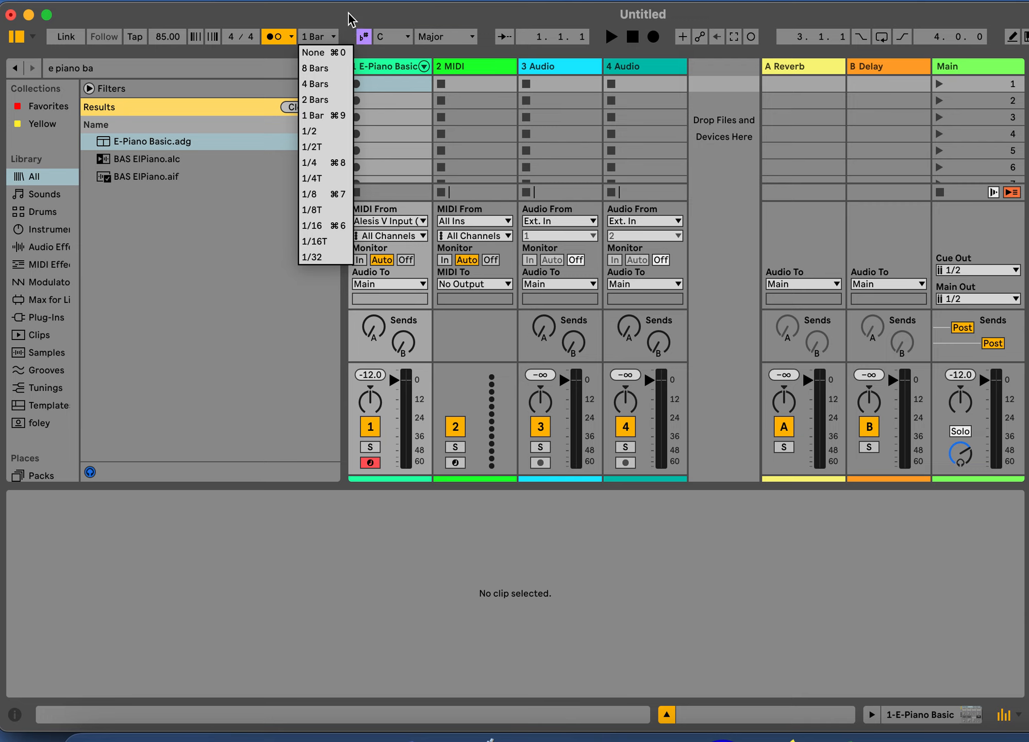
{"action": "left_click", "coordinate": [707, 257]}
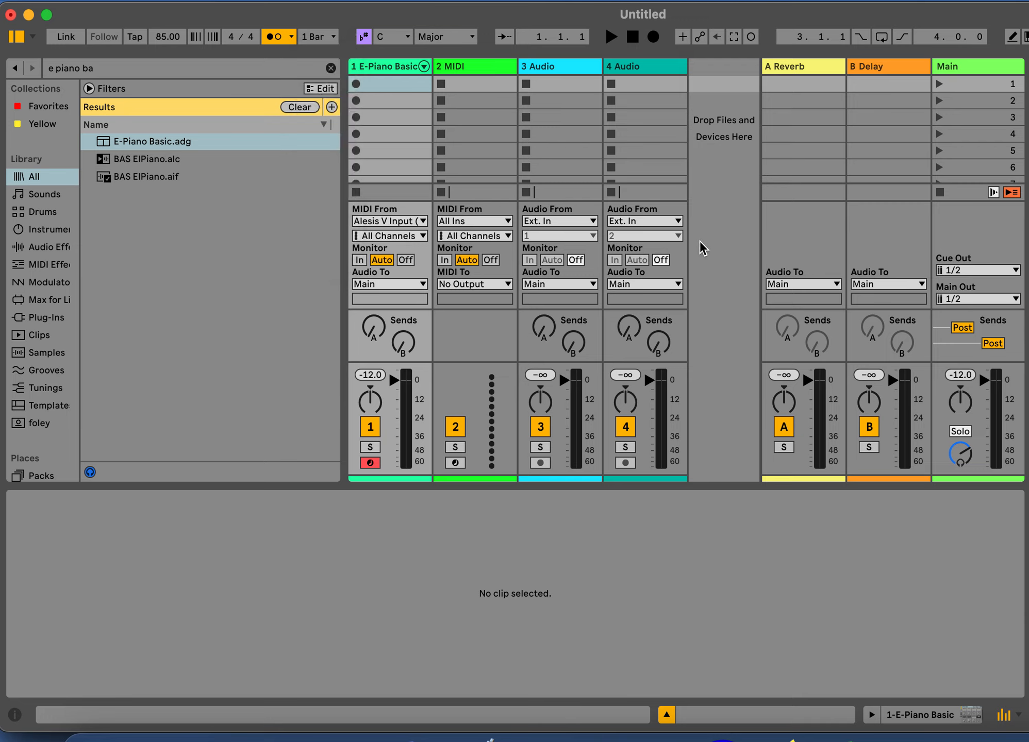
Record an eight-bar MIDI melody into the first clip slot of the E-Piano Basic track
{"action": "left_click", "coordinate": [236, 39]}
{"action": "left_click", "coordinate": [356, 84]}
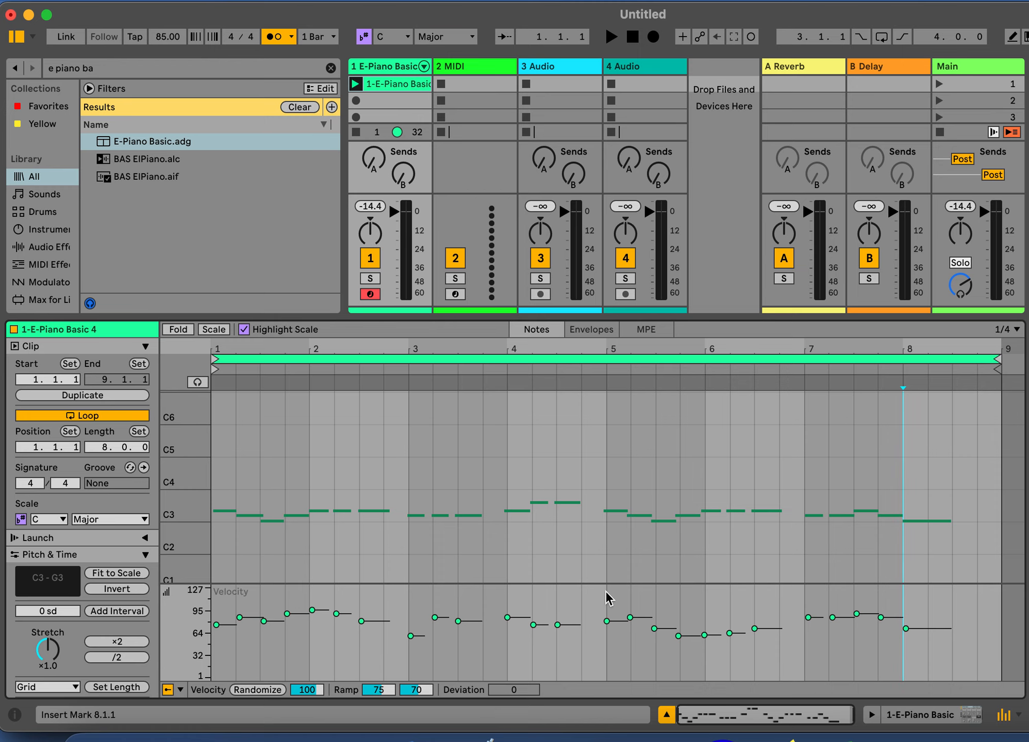
Examine the recorded notes' timing against the grid up close, from around bars 5 and 6 back to the clip's start
{"action": "left_click", "coordinate": [739, 477]}
{"action": "key", "text": "plus"}
{"action": "key", "text": "plus"}
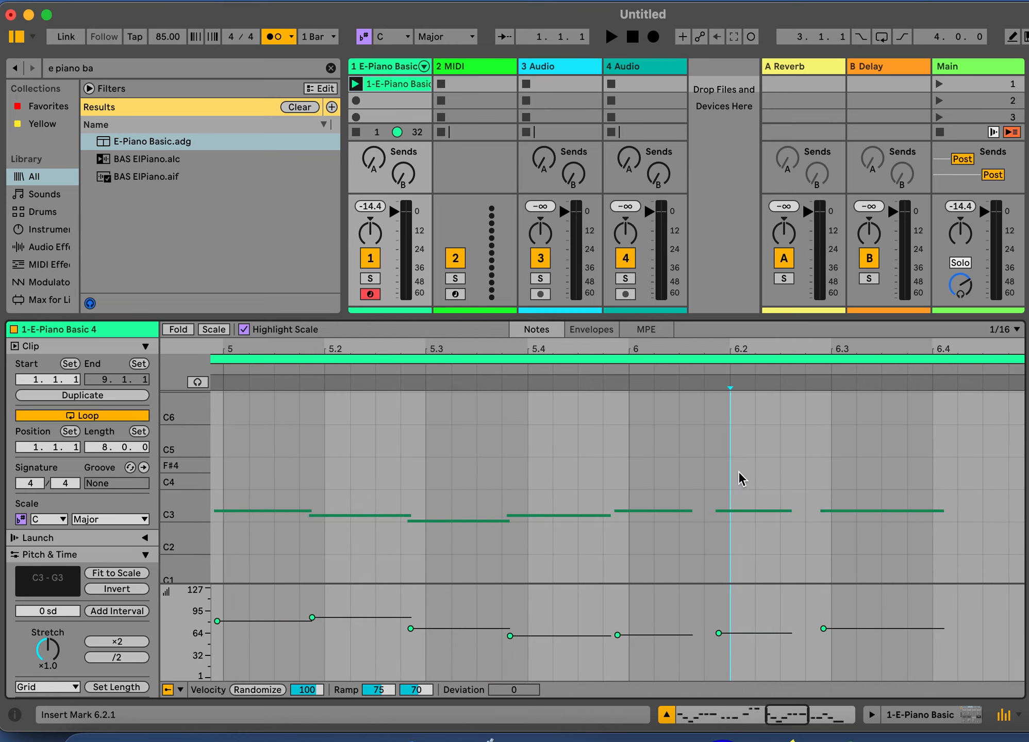
{"action": "left_click", "coordinate": [592, 424]}
{"action": "key", "text": "plus"}
{"action": "key", "text": "plus"}
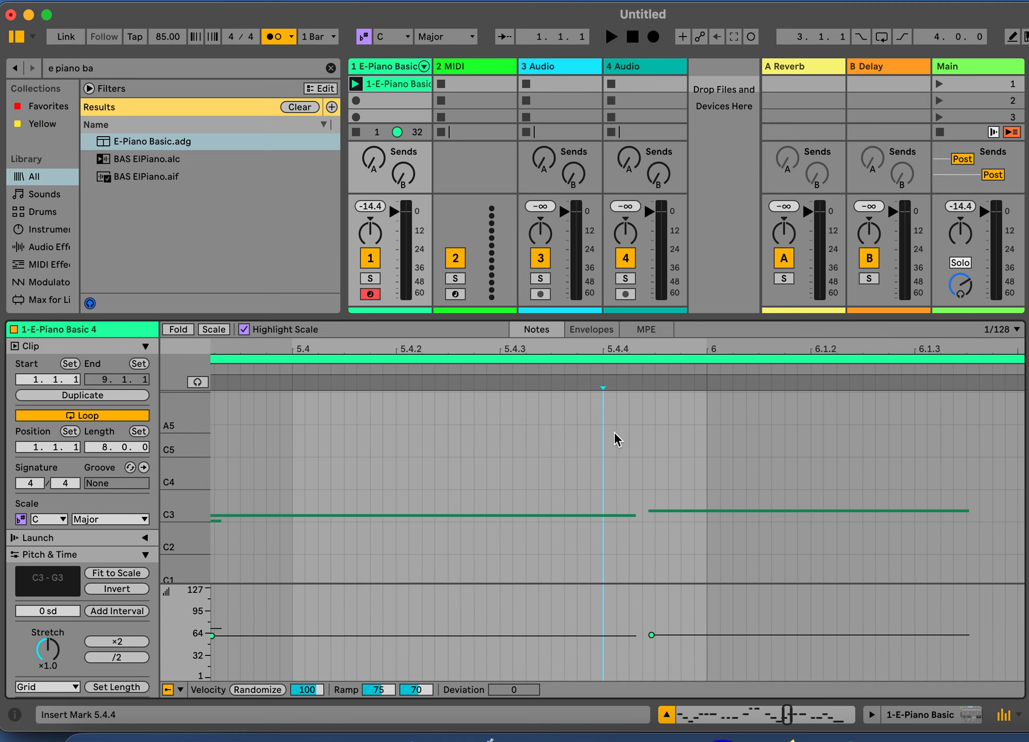
{"action": "scroll", "coordinate": [614, 431], "scroll_direction": "left", "scroll_amount": 1}
{"action": "scroll", "coordinate": [614, 432], "scroll_direction": "up", "scroll_amount": 1}
{"action": "scroll", "coordinate": [621, 436], "scroll_direction": "left", "scroll_amount": 8}
{"action": "scroll", "coordinate": [620, 436], "scroll_direction": "down", "scroll_amount": 1}
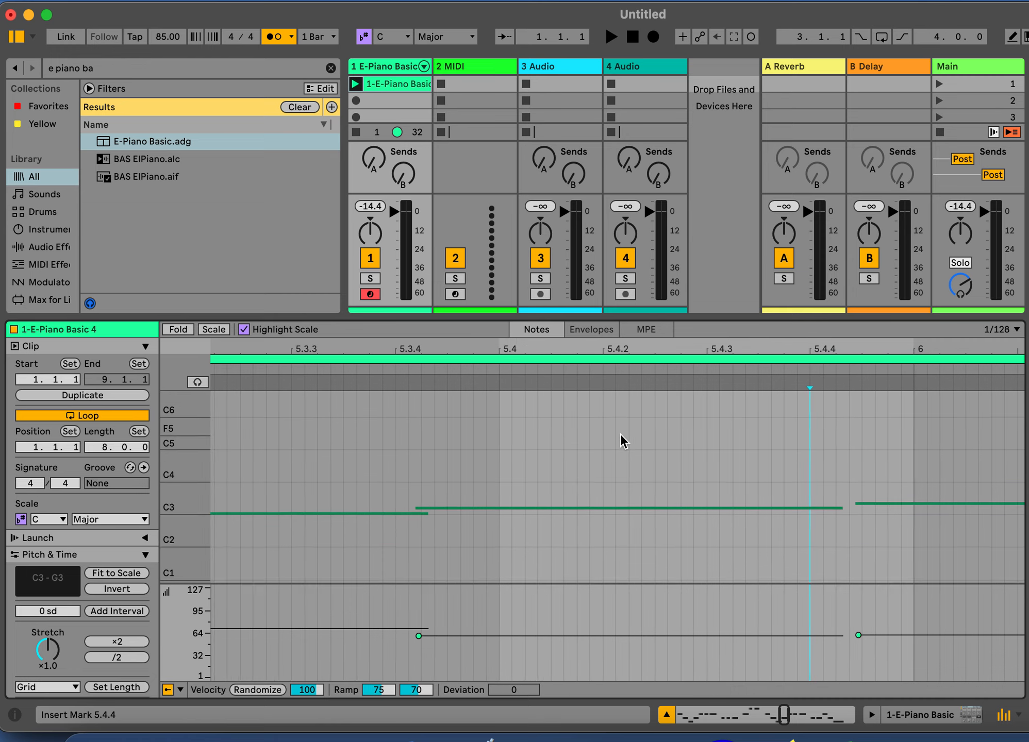
{"action": "key", "text": "minus"}
{"action": "key", "text": "minus"}
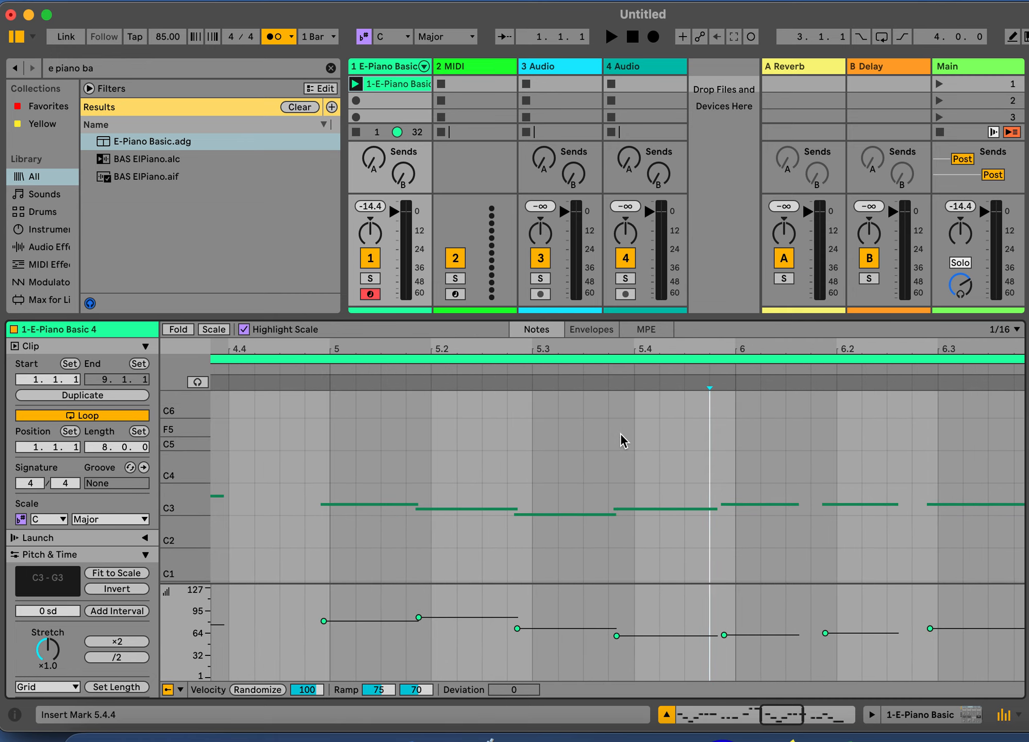
{"action": "scroll", "coordinate": [620, 433], "scroll_direction": "left", "scroll_amount": 20}
{"action": "scroll", "coordinate": [620, 433], "scroll_direction": "up", "scroll_amount": 2}
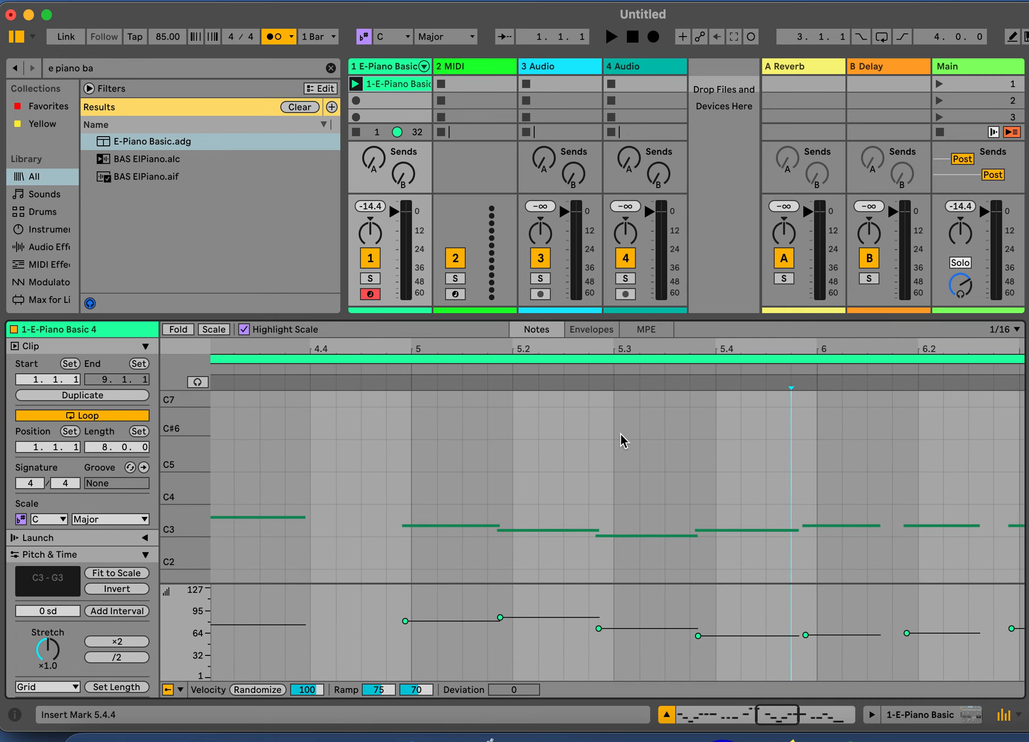
{"action": "scroll", "coordinate": [619, 434], "scroll_direction": "left", "scroll_amount": 20}
{"action": "scroll", "coordinate": [619, 434], "scroll_direction": "down", "scroll_amount": 1}
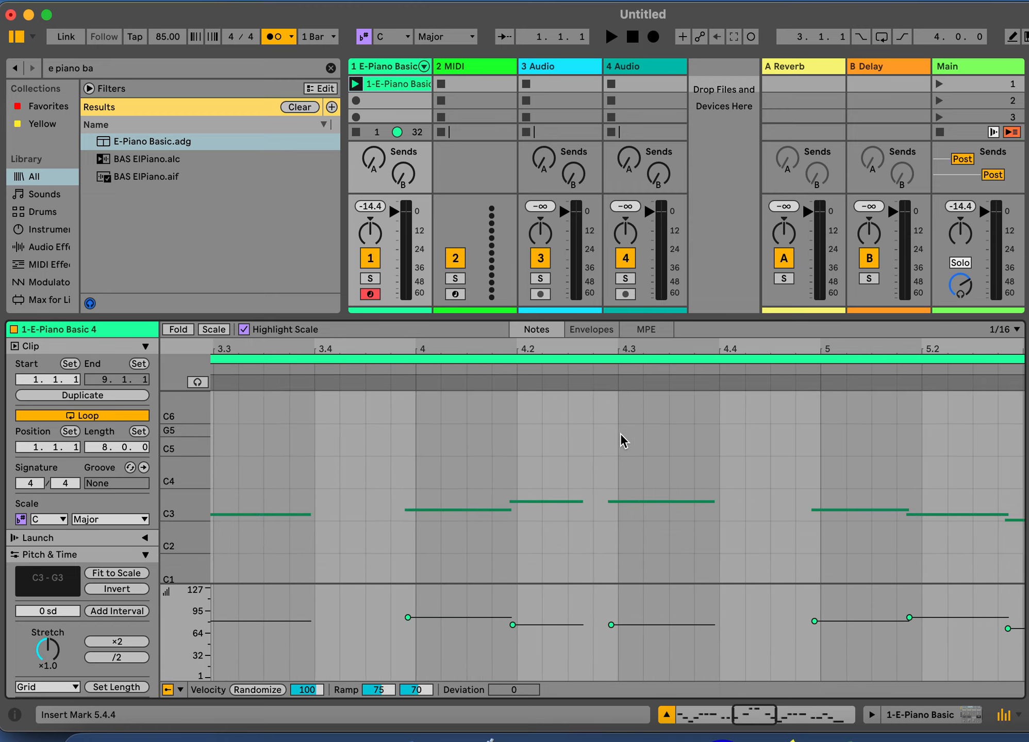
{"action": "scroll", "coordinate": [620, 433], "scroll_direction": "left", "scroll_amount": 20}
{"action": "scroll", "coordinate": [620, 433], "scroll_direction": "down", "scroll_amount": 1}
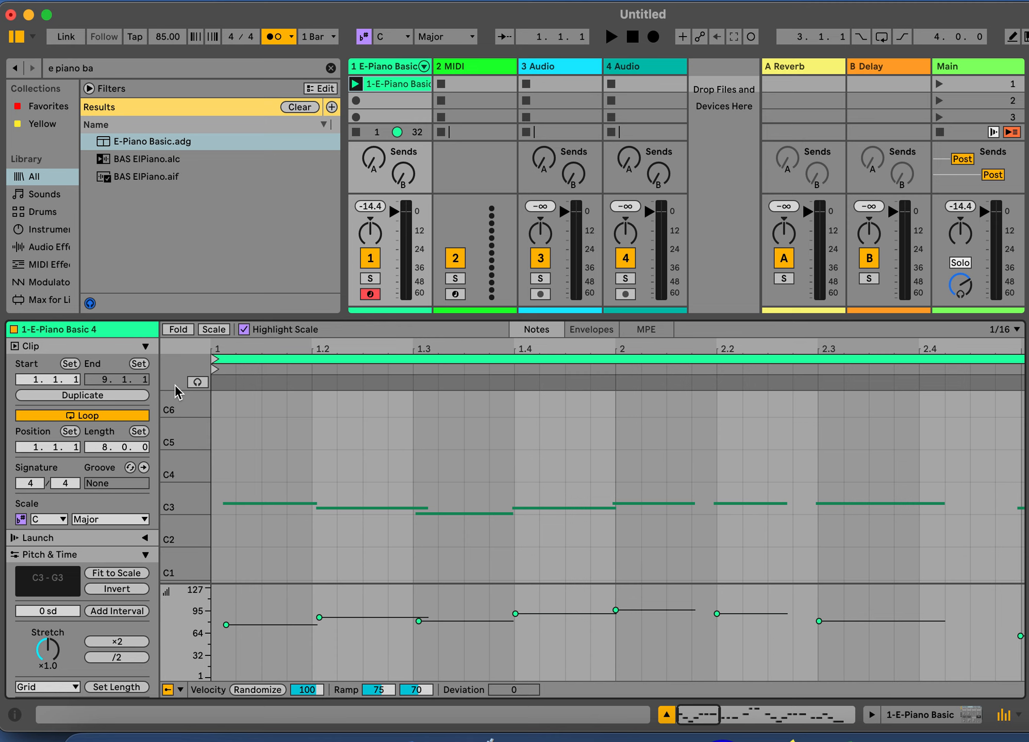
Zoom the piano roll to the clip's used key range and enlarge the clip editor to nearly full window height
{"action": "double_click", "coordinate": [177, 412]}
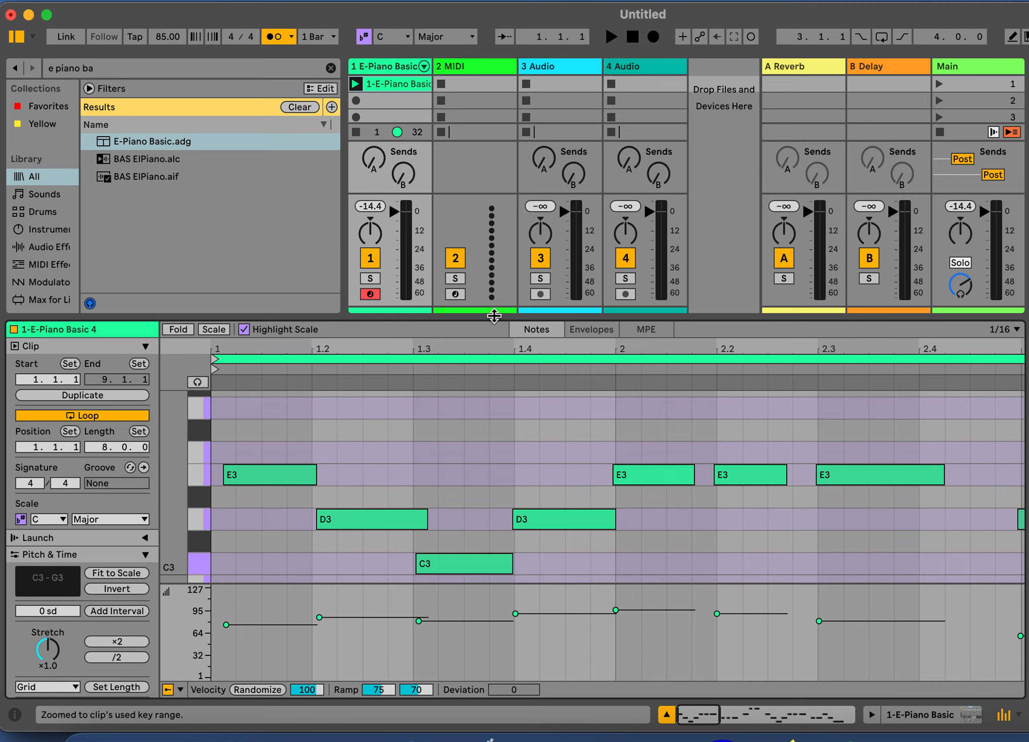
{"action": "left_click_drag", "start_coordinate": [494, 316], "coordinate": [495, 114]}
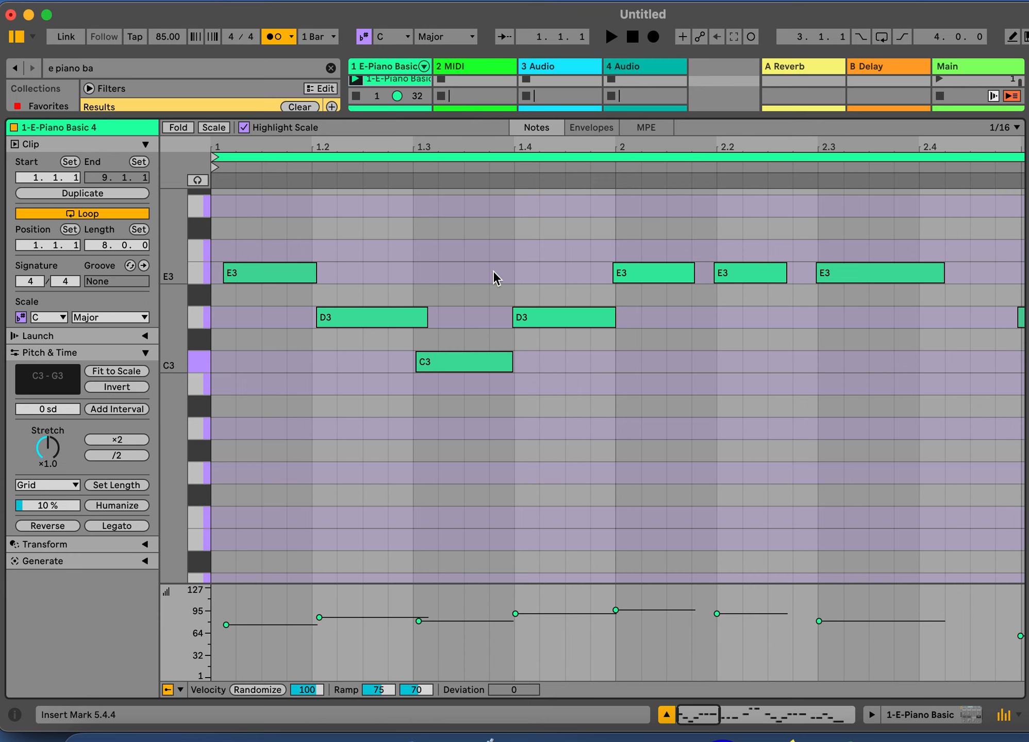
{"action": "scroll", "coordinate": [493, 271], "scroll_direction": "up", "scroll_amount": 3}
{"action": "scroll", "coordinate": [492, 273], "scroll_direction": "up", "scroll_amount": 2}
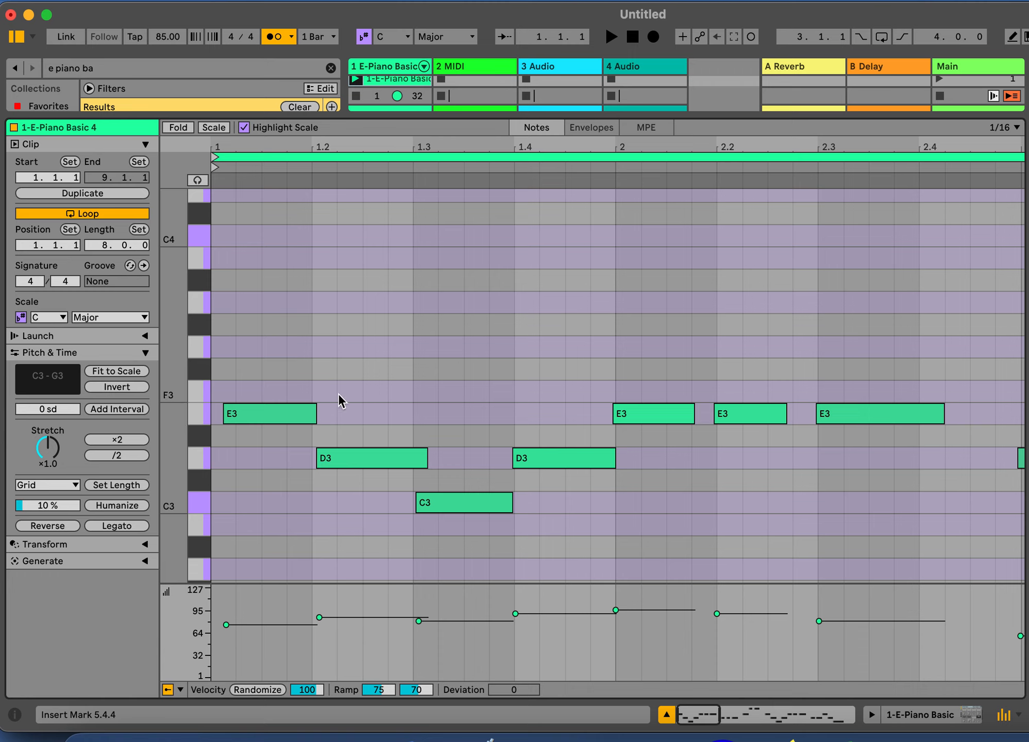
Quantize the first three notes of the clip (E3, D3 and C3) one at a time to the grid
{"action": "left_click", "coordinate": [248, 414]}
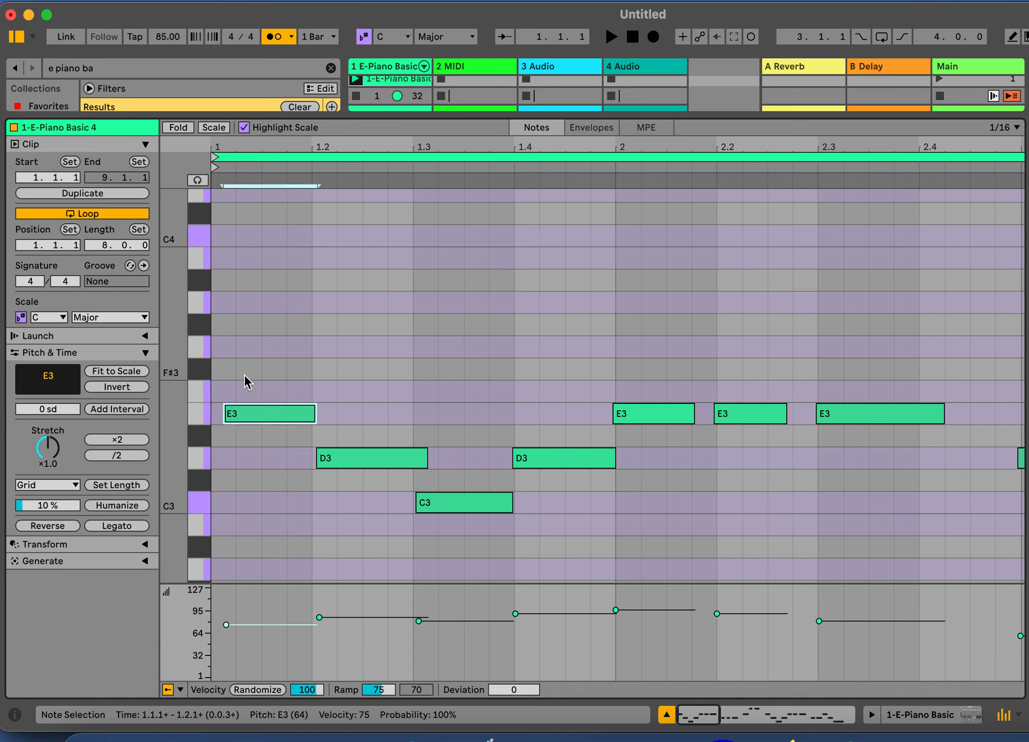
{"action": "key", "text": "super+u"}
{"action": "left_click", "coordinate": [325, 458]}
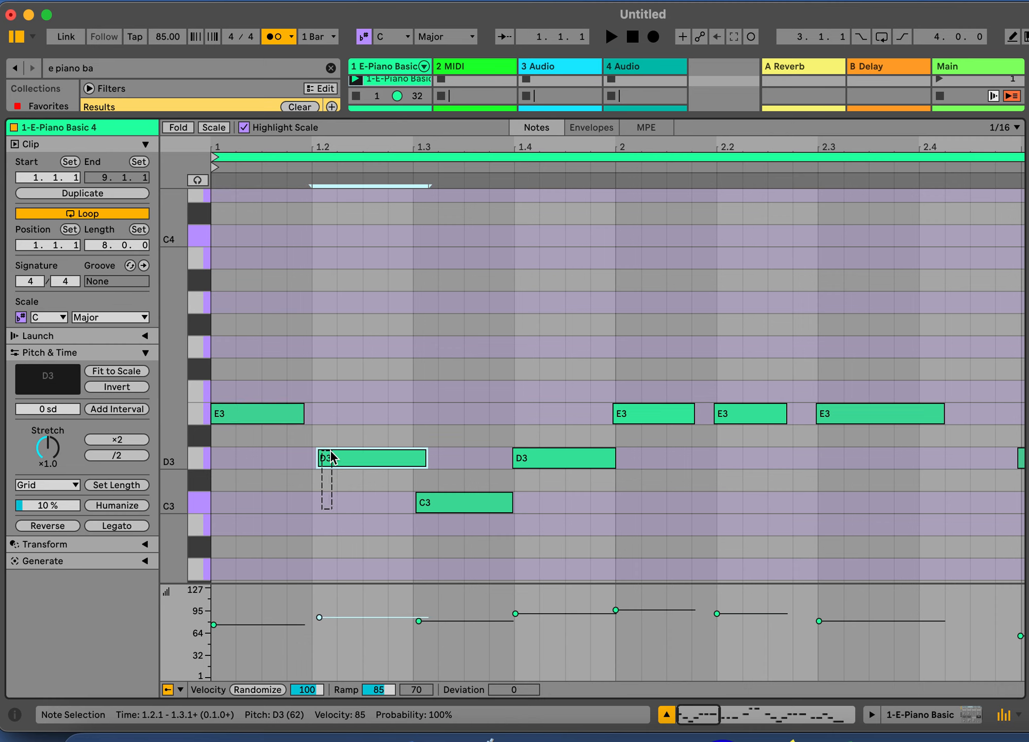
{"action": "key", "text": "super+u"}
{"action": "left_click", "coordinate": [441, 546]}
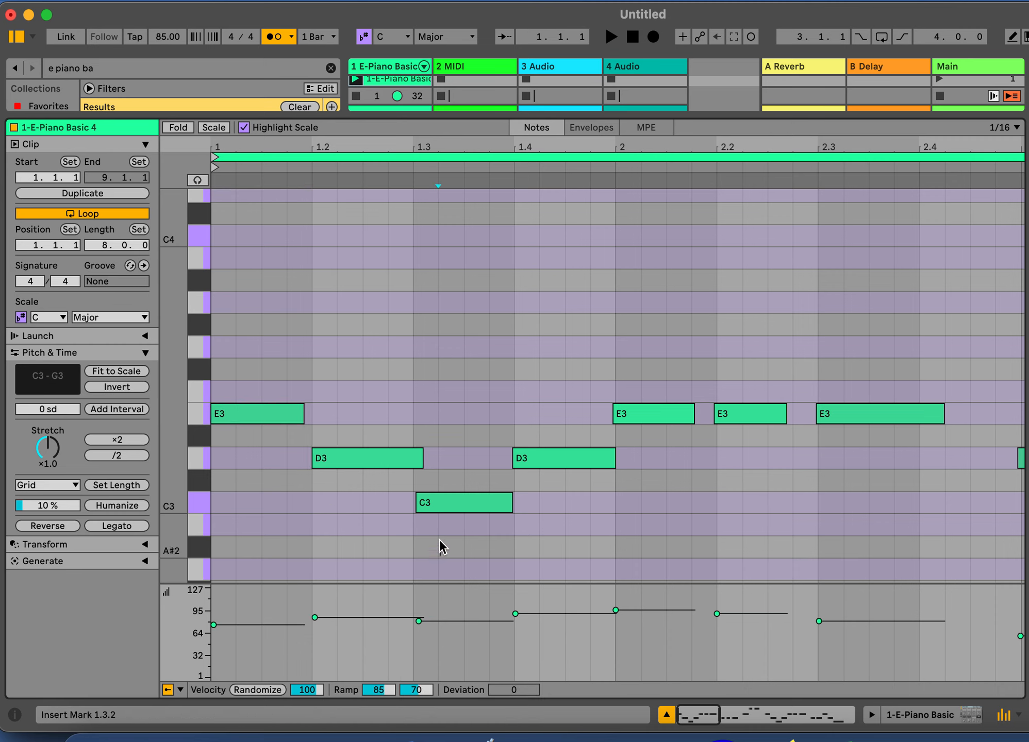
{"action": "left_click", "coordinate": [448, 502]}
{"action": "key", "text": "super+u"}
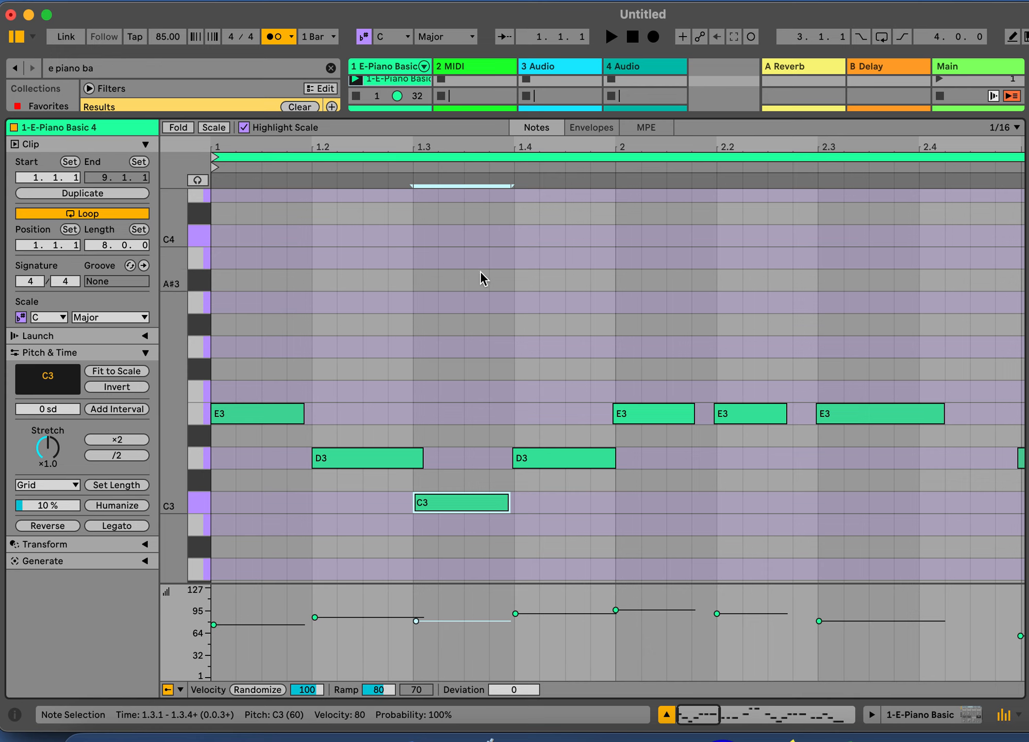
Quantize the D3 note at 1.4 and the three E3 notes of bar 2 one at a time to the grid
{"action": "left_click", "coordinate": [561, 525]}
{"action": "left_click", "coordinate": [557, 458]}
{"action": "key", "text": "super+u"}
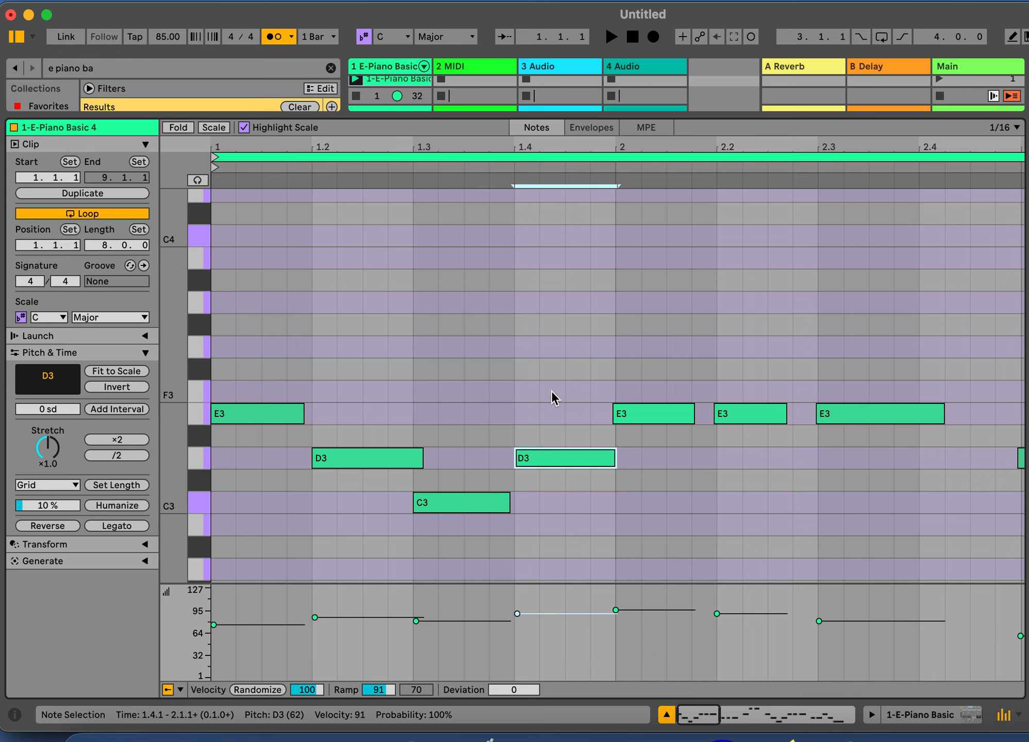
{"action": "left_click", "coordinate": [661, 456]}
{"action": "left_click", "coordinate": [660, 413]}
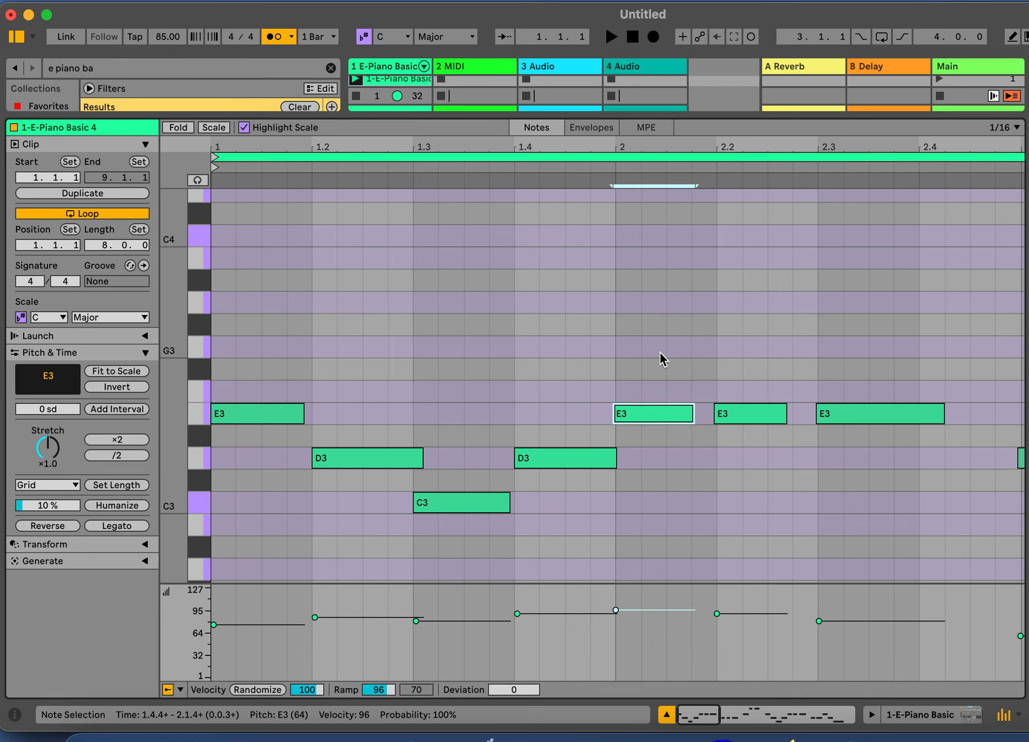
{"action": "key", "text": "super+u"}
{"action": "left_click", "coordinate": [764, 457]}
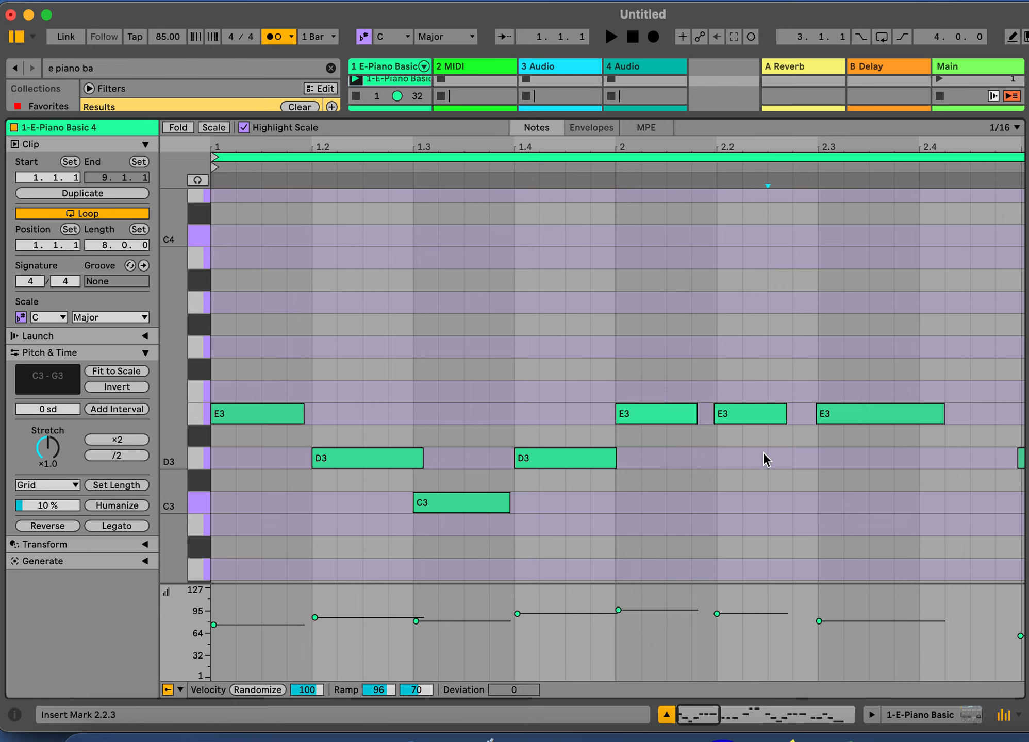
{"action": "left_click", "coordinate": [763, 414]}
{"action": "key", "text": "super+u"}
{"action": "left_click", "coordinate": [883, 413]}
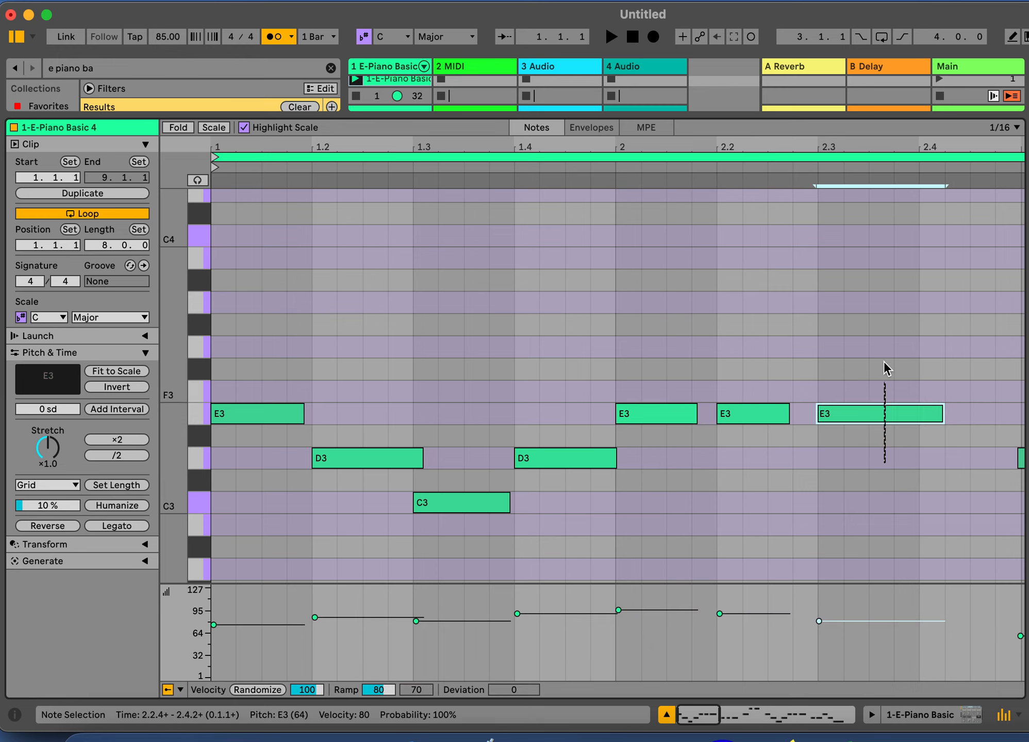
{"action": "key", "text": "super+u"}
Quantize the three D3 notes of bar 3 one at a time to the grid
{"action": "scroll", "coordinate": [884, 357], "scroll_direction": "right", "scroll_amount": 10}
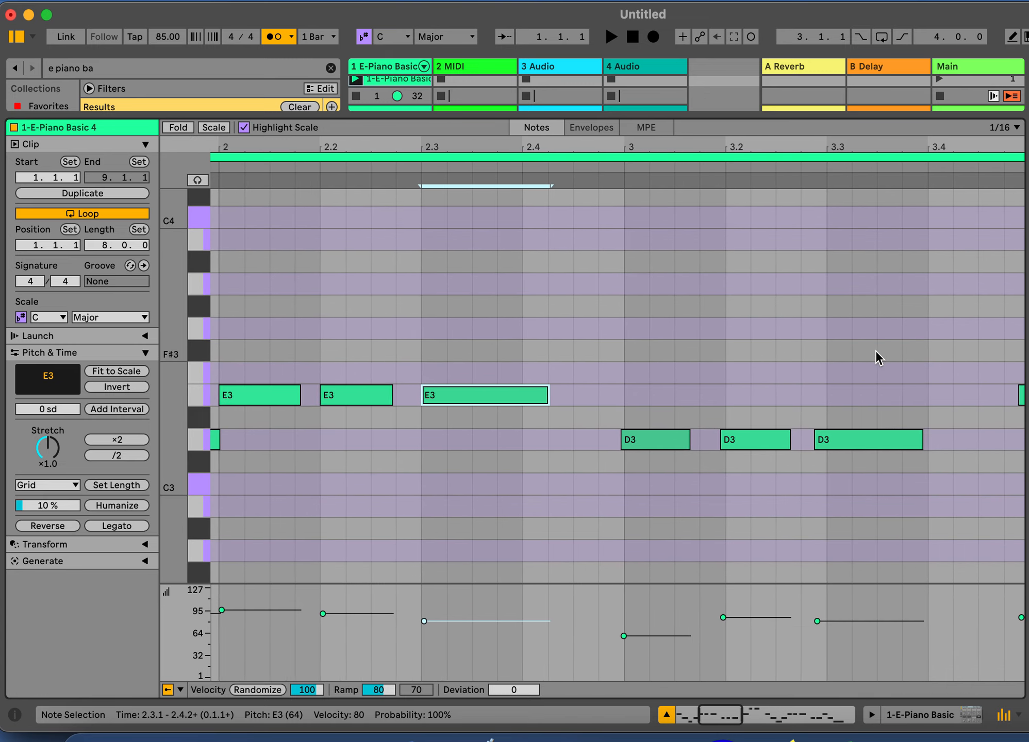
{"action": "left_click", "coordinate": [666, 498]}
{"action": "left_click", "coordinate": [665, 440]}
{"action": "key", "text": "super+u"}
{"action": "left_click", "coordinate": [753, 510]}
{"action": "left_click", "coordinate": [757, 440]}
{"action": "key", "text": "super+u"}
{"action": "left_click", "coordinate": [866, 505]}
{"action": "left_click", "coordinate": [866, 439]}
{"action": "key", "text": "super+u"}
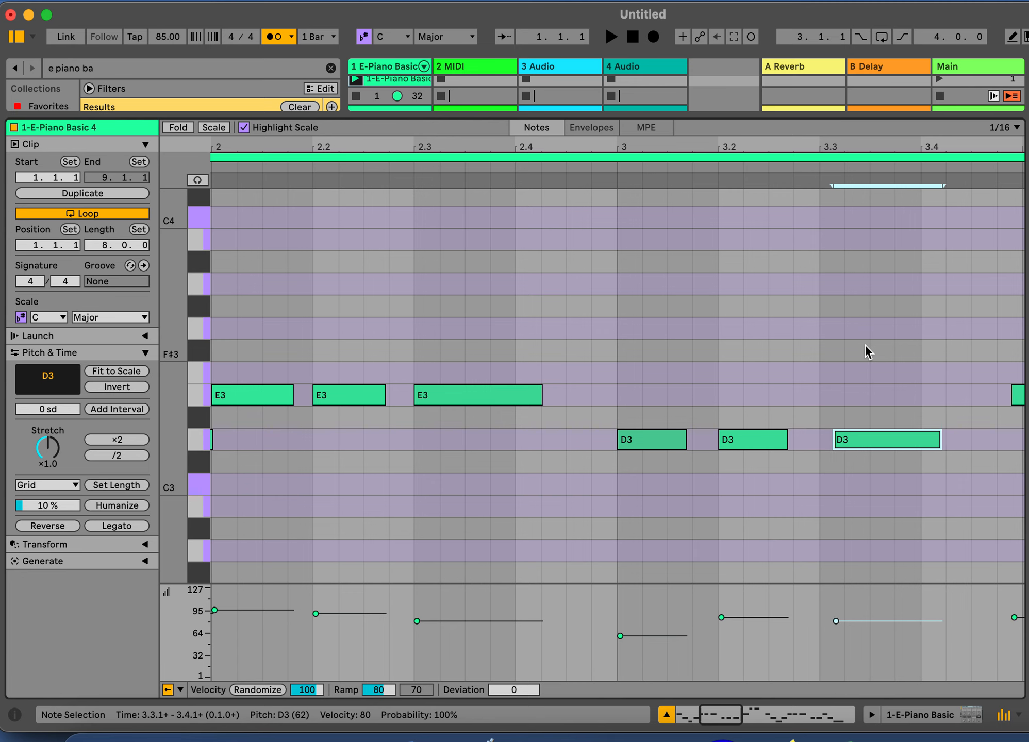
Enlarge the velocity lane and raise the velocity of the D3 note at 3.3 to about 100
{"action": "scroll", "coordinate": [864, 343], "scroll_direction": "right", "scroll_amount": 5}
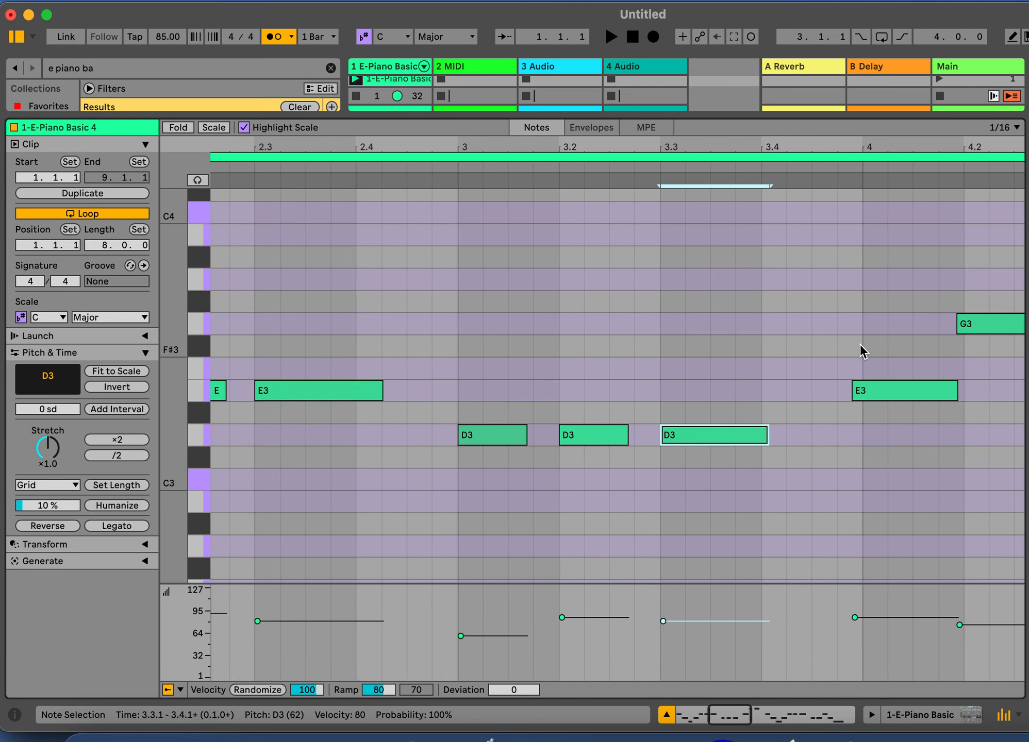
{"action": "scroll", "coordinate": [860, 344], "scroll_direction": "right", "scroll_amount": 1}
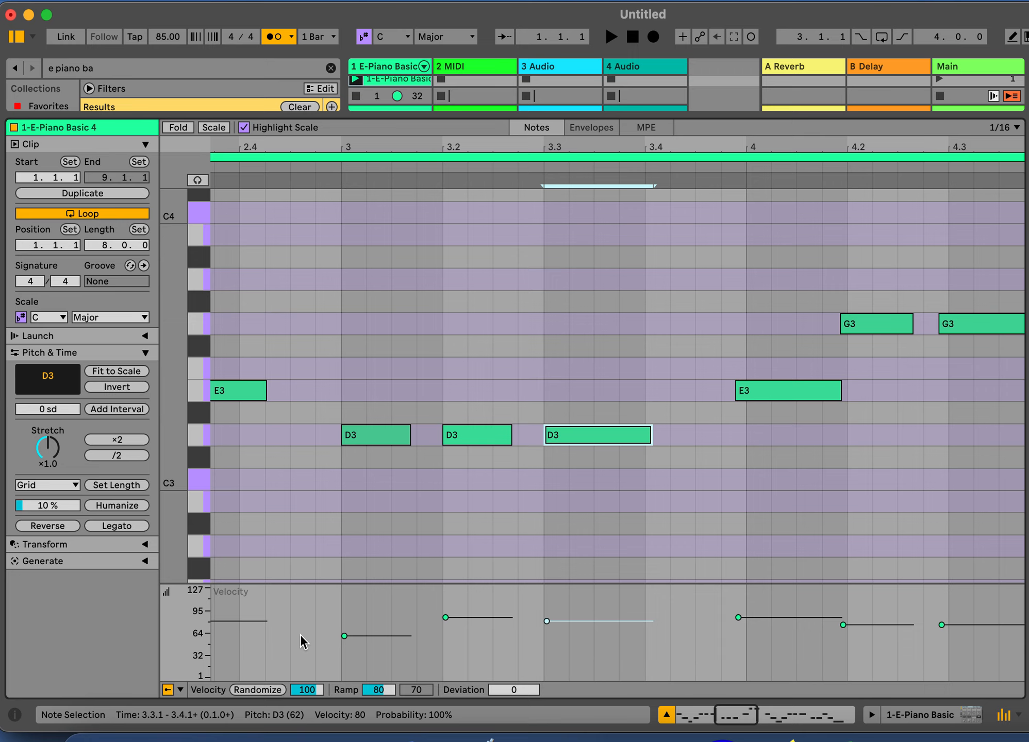
{"action": "left_click", "coordinate": [442, 621]}
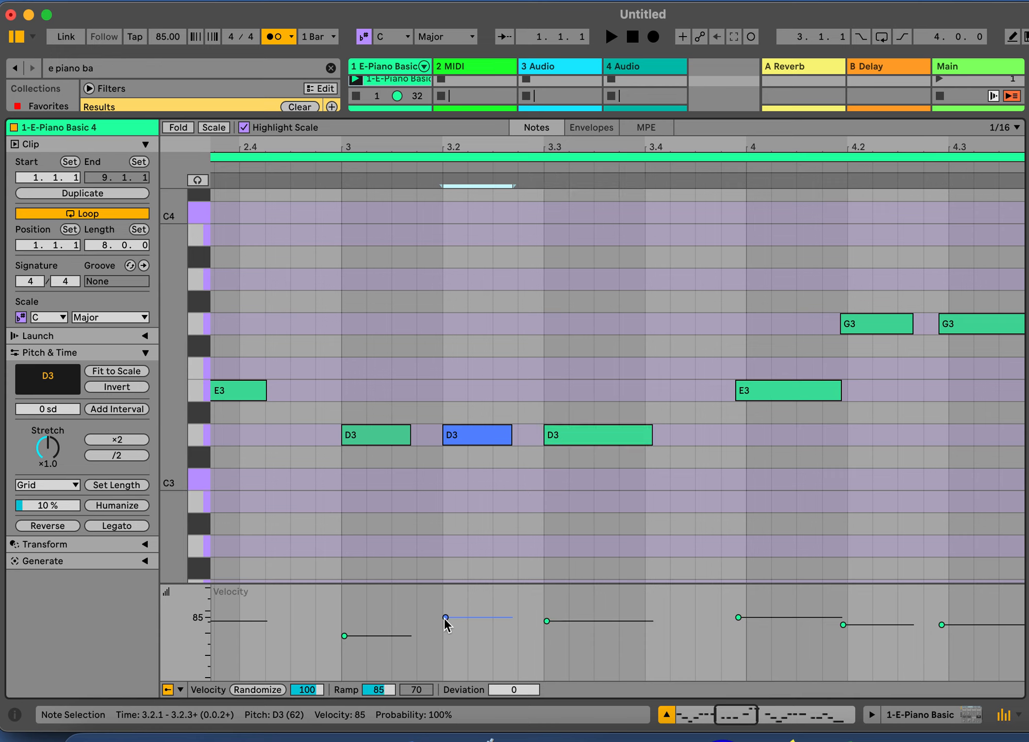
{"action": "left_click", "coordinate": [450, 580]}
{"action": "left_click_drag", "start_coordinate": [450, 583], "coordinate": [450, 481]}
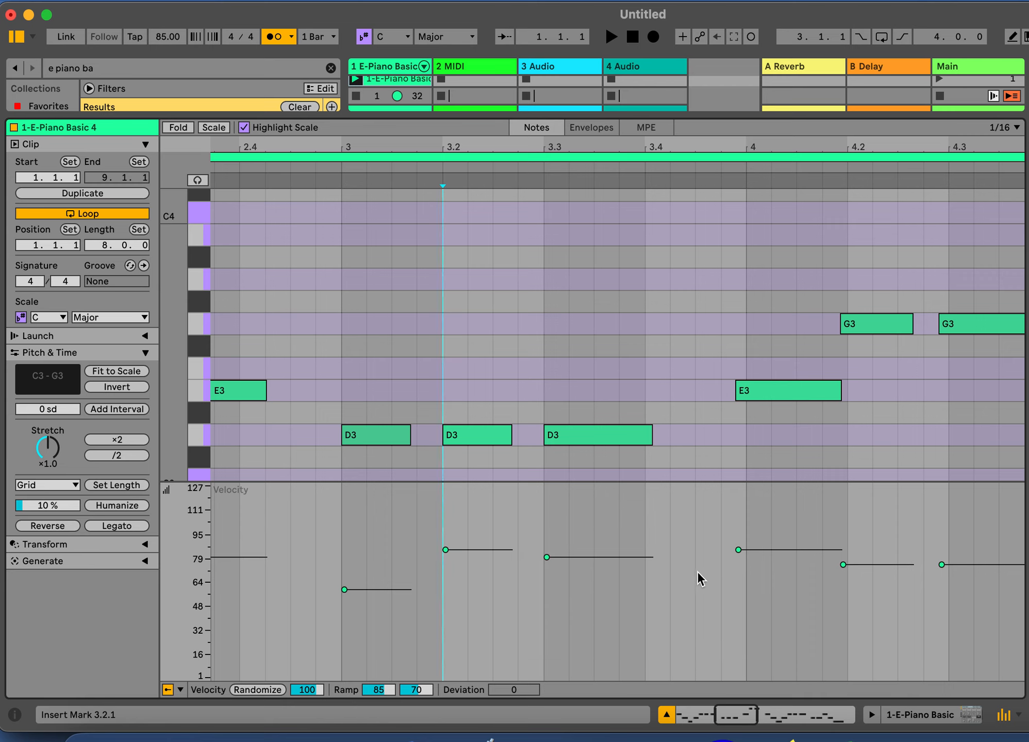
{"action": "left_click", "coordinate": [548, 558]}
{"action": "mouse_move", "coordinate": [547, 557]}
{"action": "left_mouse_down"}
{"action": "mouse_move", "coordinate": [547, 677]}
{"action": "mouse_move", "coordinate": [547, 486]}
{"action": "mouse_move", "coordinate": [548, 544]}
{"action": "left_mouse_up"}
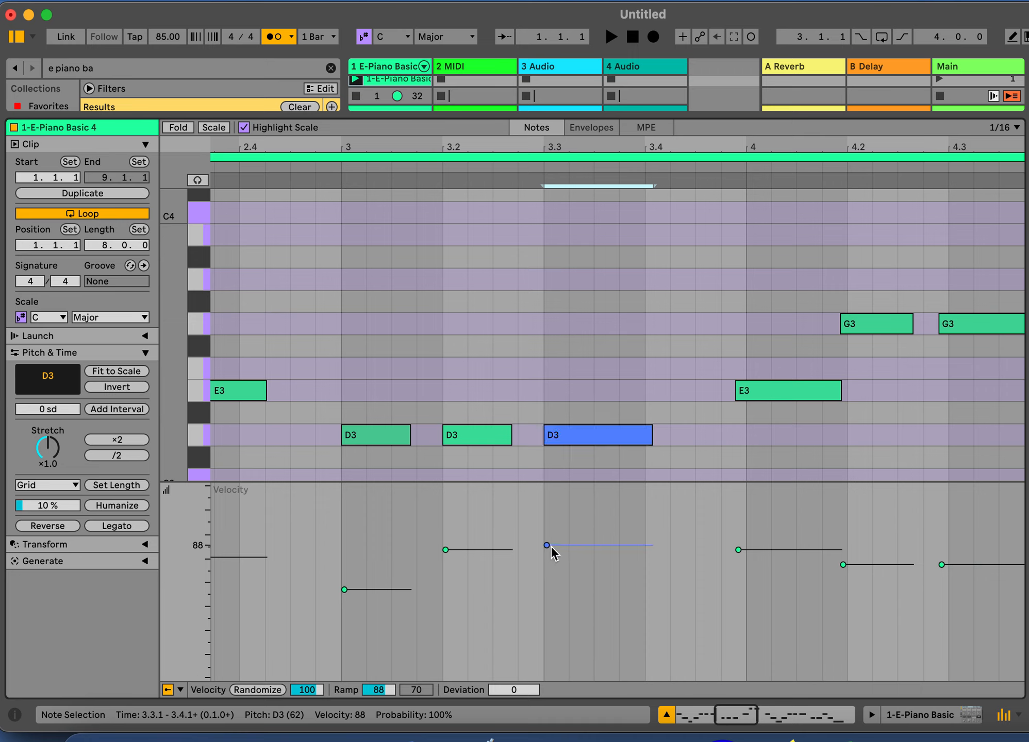
{"action": "mouse_move", "coordinate": [547, 546]}
{"action": "left_mouse_down"}
{"action": "mouse_move", "coordinate": [546, 673]}
{"action": "mouse_move", "coordinate": [547, 529]}
{"action": "left_mouse_up"}
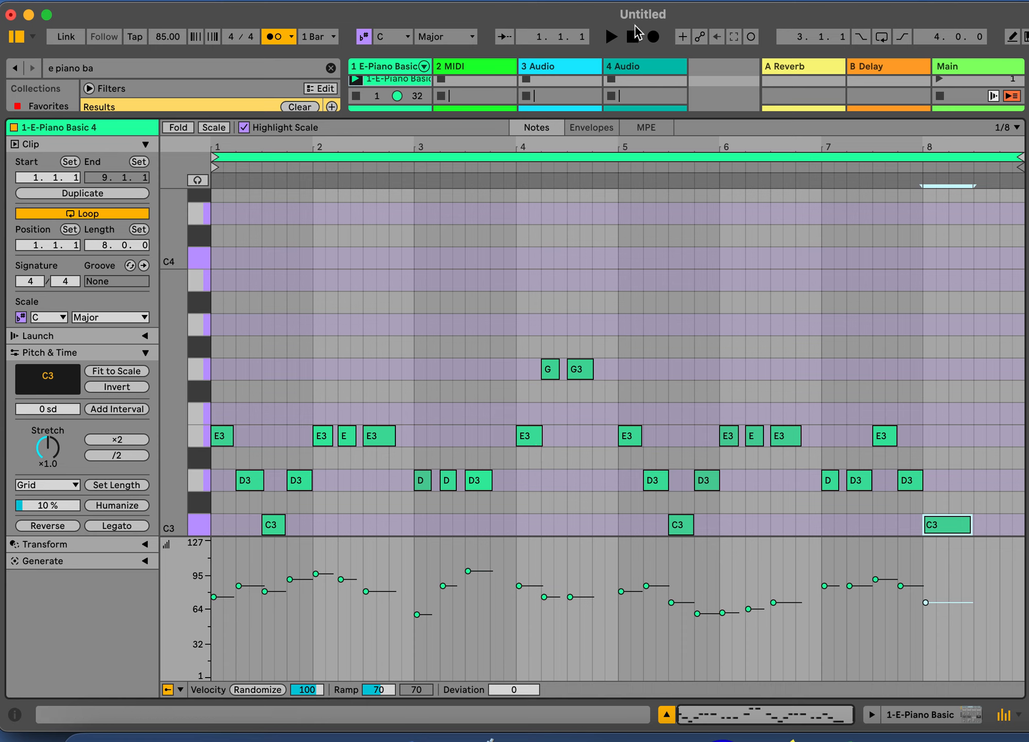
Play the clip and shrink the clip editor and velocity lane so more clip slots and all notes show
{"action": "left_click", "coordinate": [612, 36]}
{"action": "left_click_drag", "start_coordinate": [657, 113], "coordinate": [640, 197]}
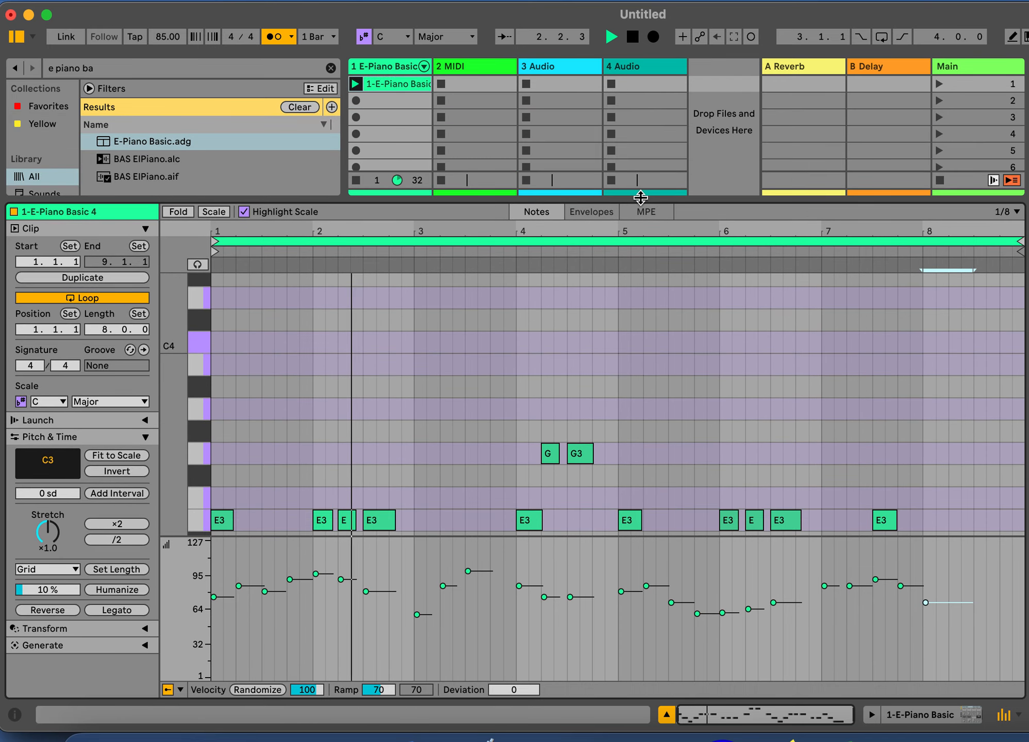
{"action": "left_click", "coordinate": [460, 366]}
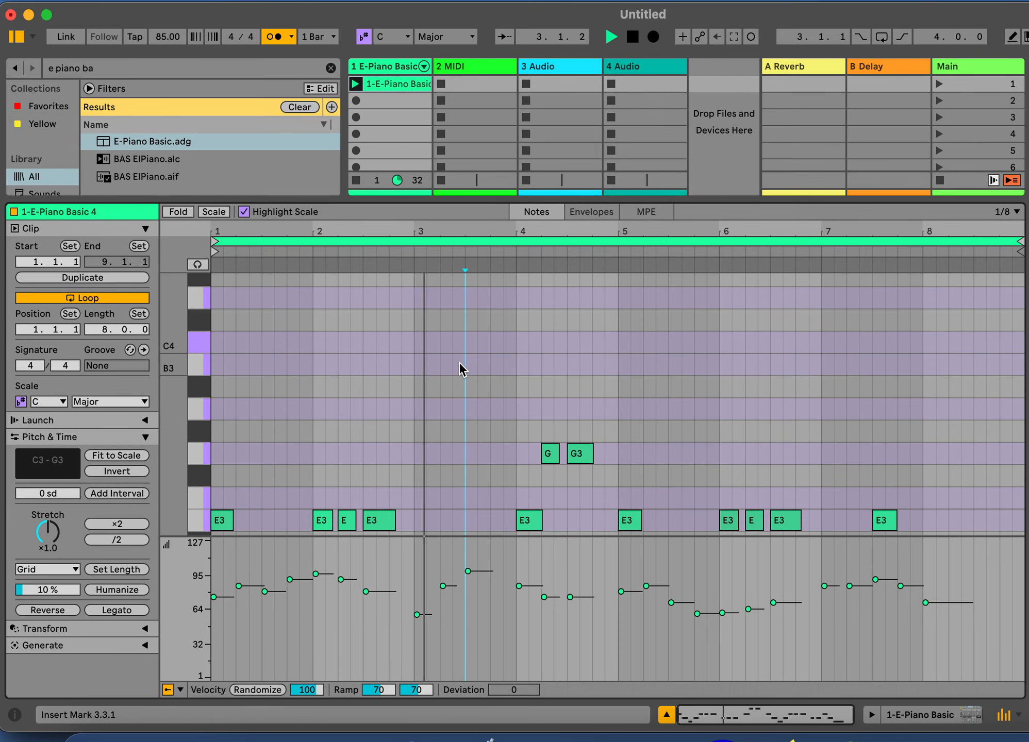
{"action": "left_click_drag", "start_coordinate": [454, 536], "coordinate": [418, 660]}
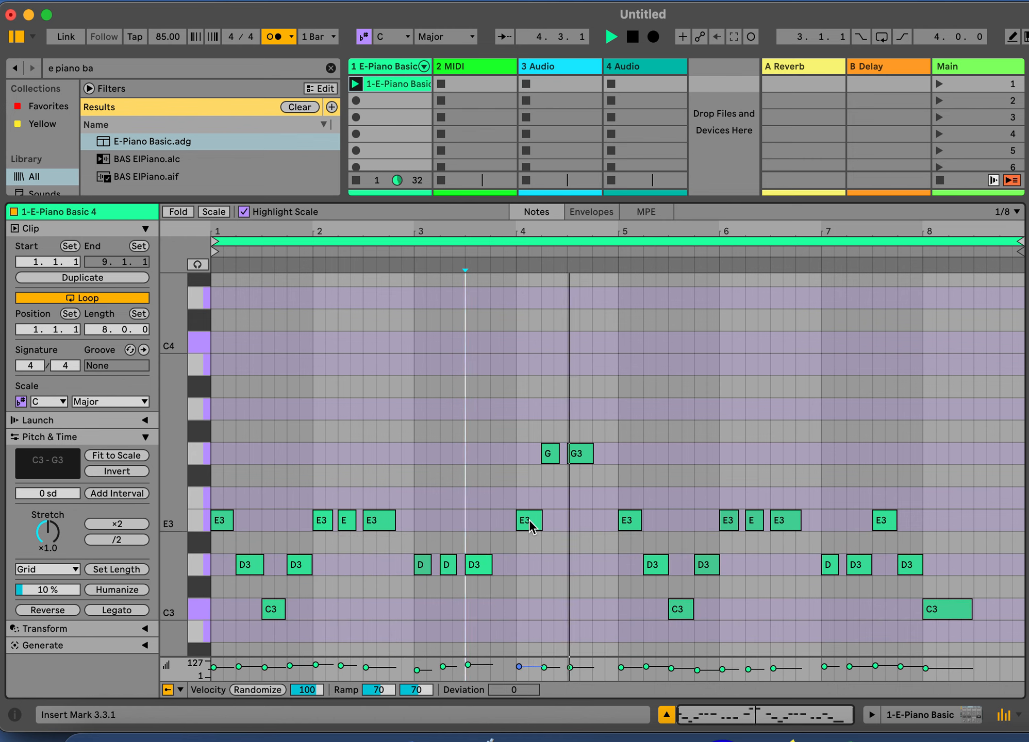
Set the velocity lane to a medium height and delete the stray A#2 note inserted at 5.3
{"action": "double_click", "coordinate": [670, 650]}
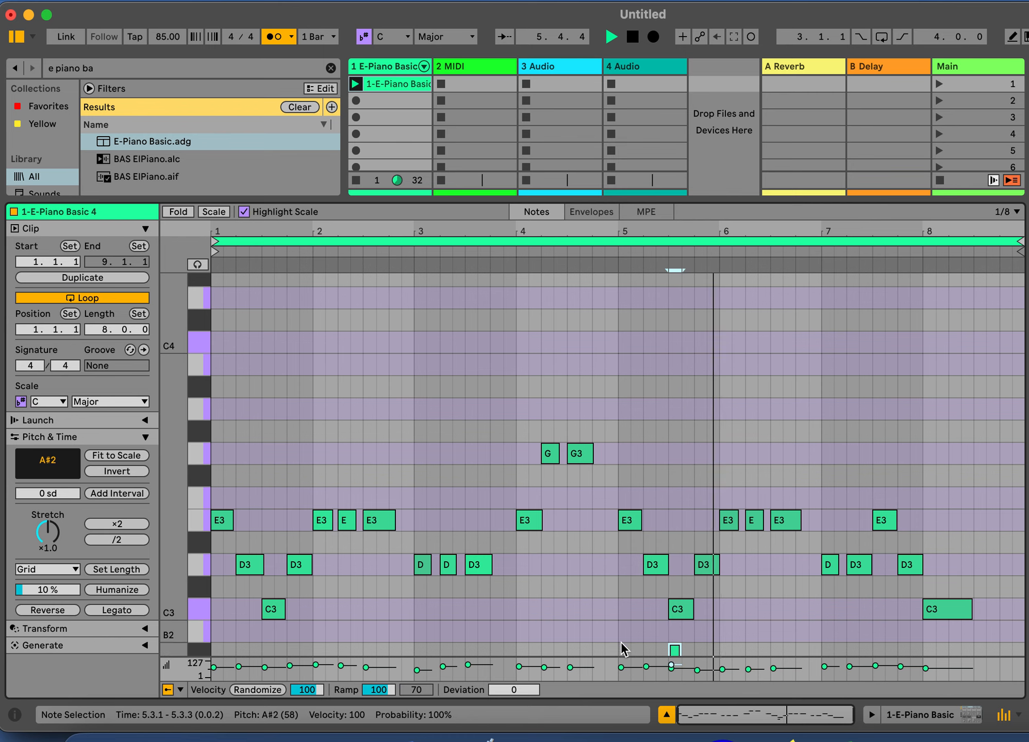
{"action": "left_click_drag", "start_coordinate": [618, 658], "coordinate": [615, 570]}
{"action": "scroll", "coordinate": [633, 432], "scroll_direction": "down", "scroll_amount": 10}
{"action": "scroll", "coordinate": [683, 410], "scroll_direction": "up", "scroll_amount": 1}
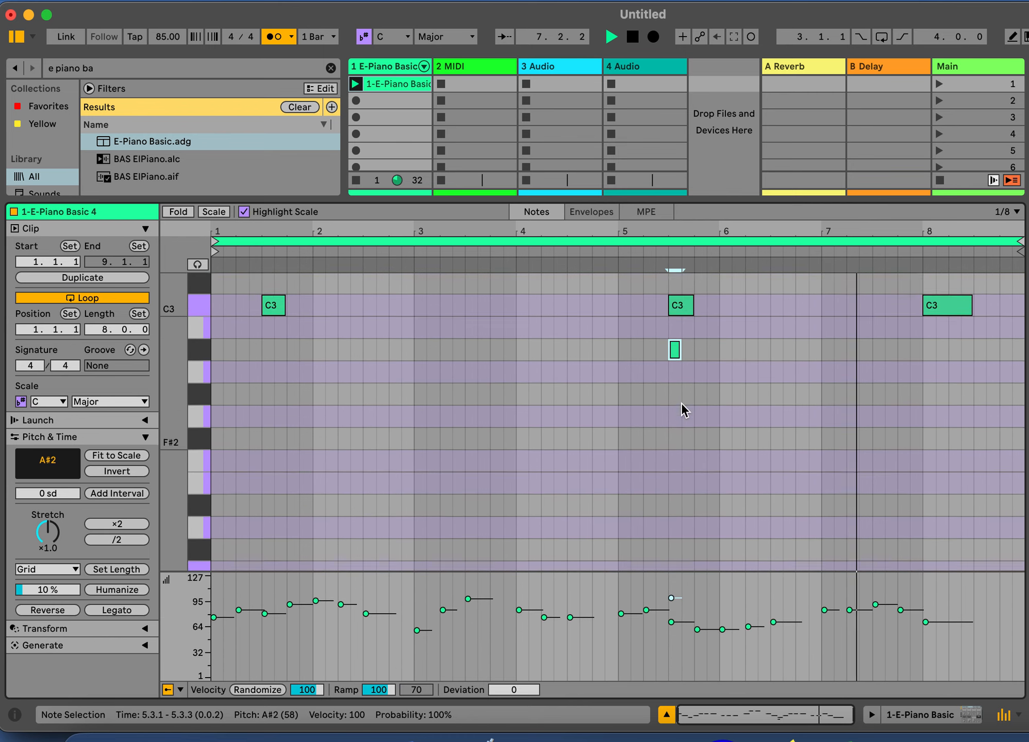
{"action": "scroll", "coordinate": [683, 409], "scroll_direction": "up", "scroll_amount": 4}
{"action": "double_click", "coordinate": [674, 429]}
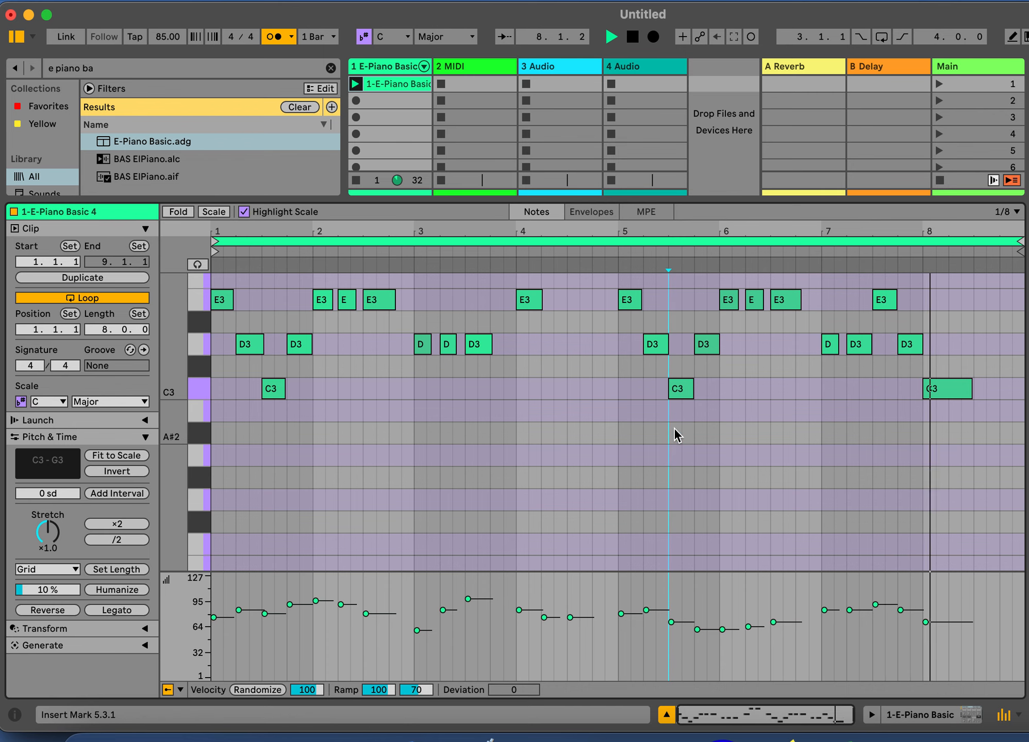
{"action": "scroll", "coordinate": [676, 434], "scroll_direction": "up", "scroll_amount": 3}
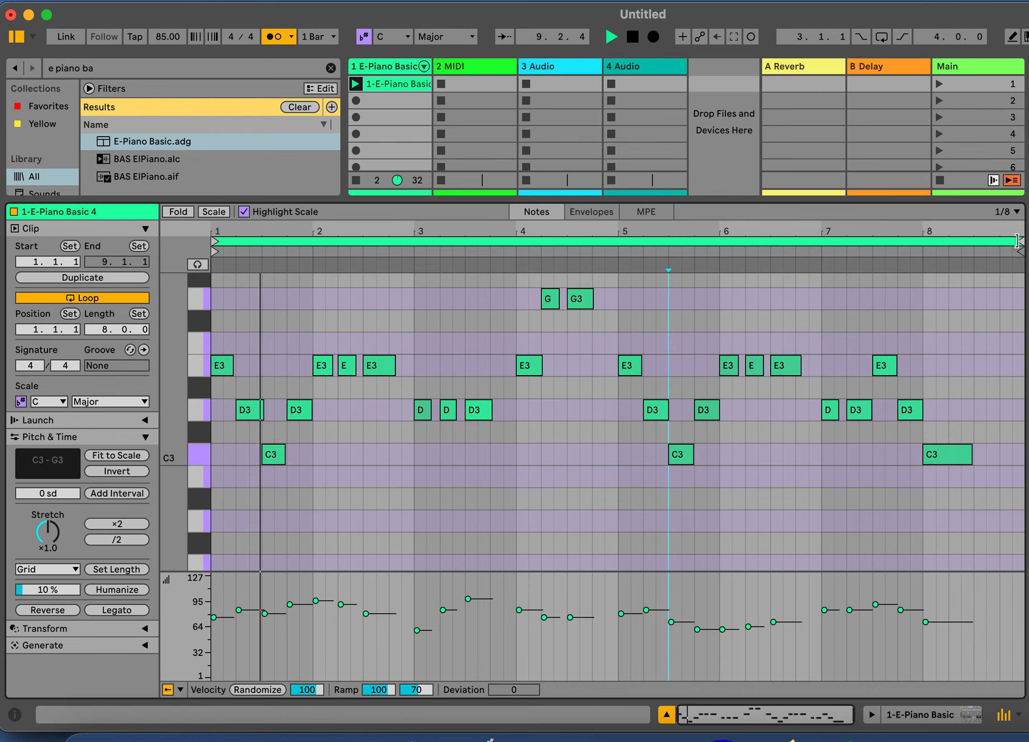
Toggle the clip's loop off and back on twice during playback
{"action": "left_click", "coordinate": [73, 297]}
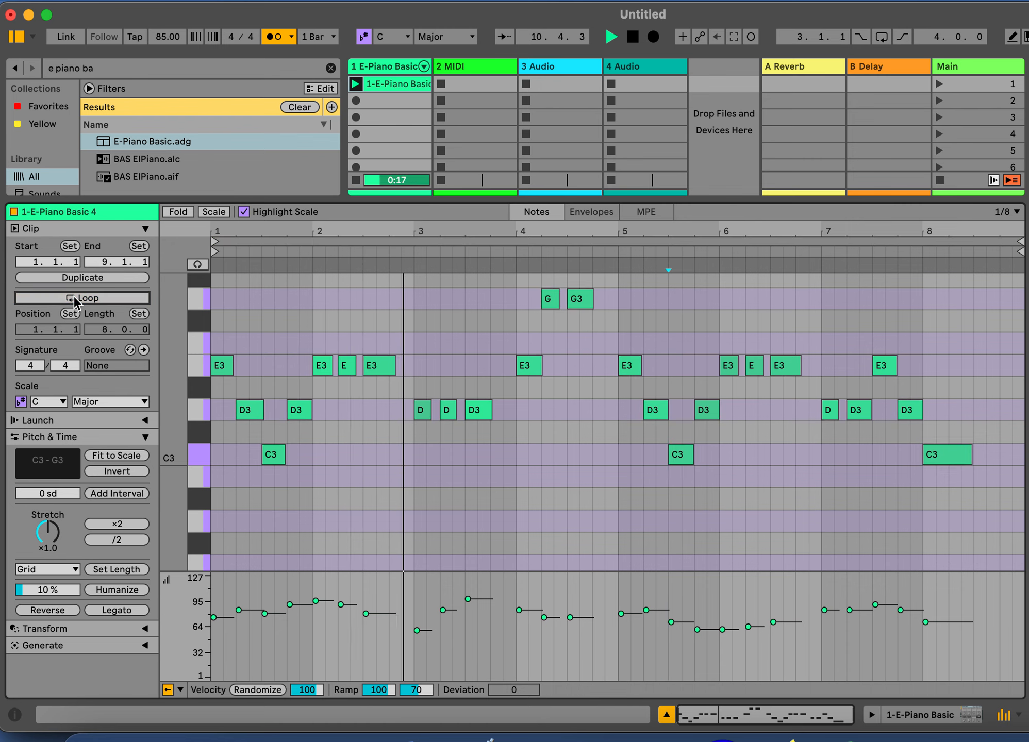
{"action": "left_click", "coordinate": [73, 296]}
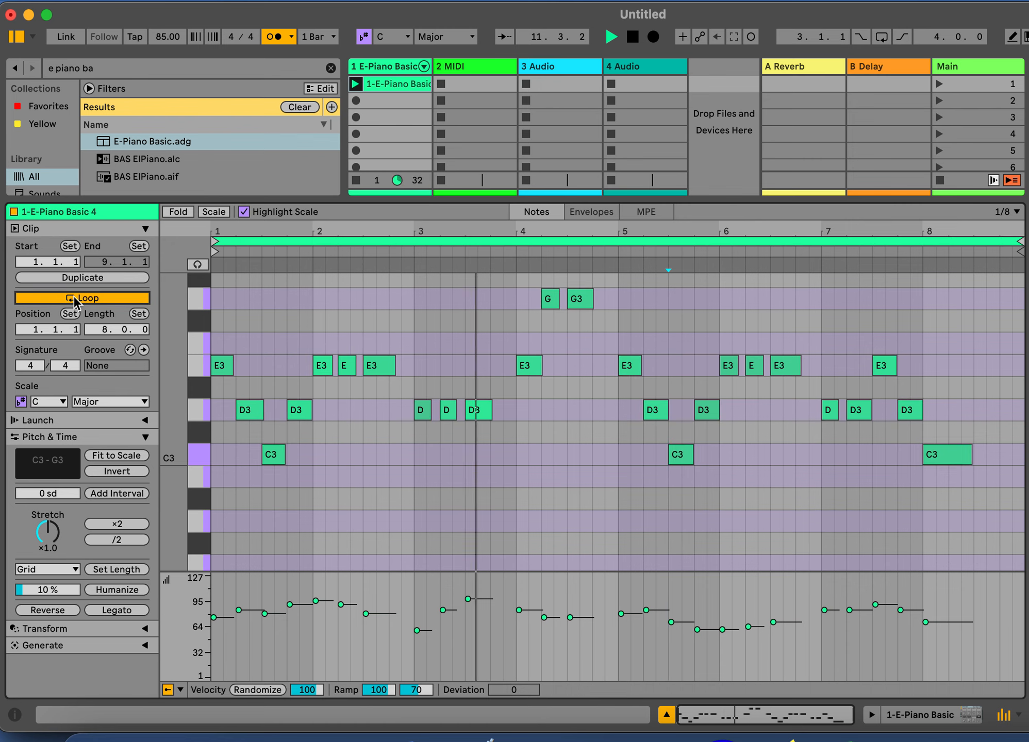
{"action": "left_click", "coordinate": [73, 296]}
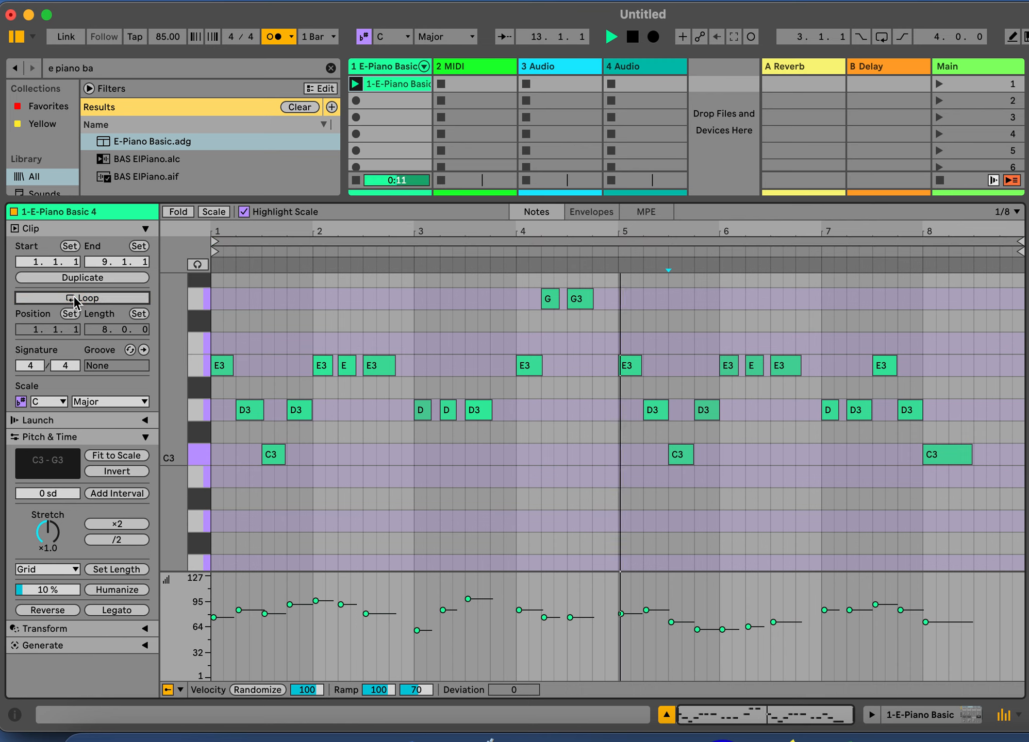
{"action": "left_click", "coordinate": [74, 295]}
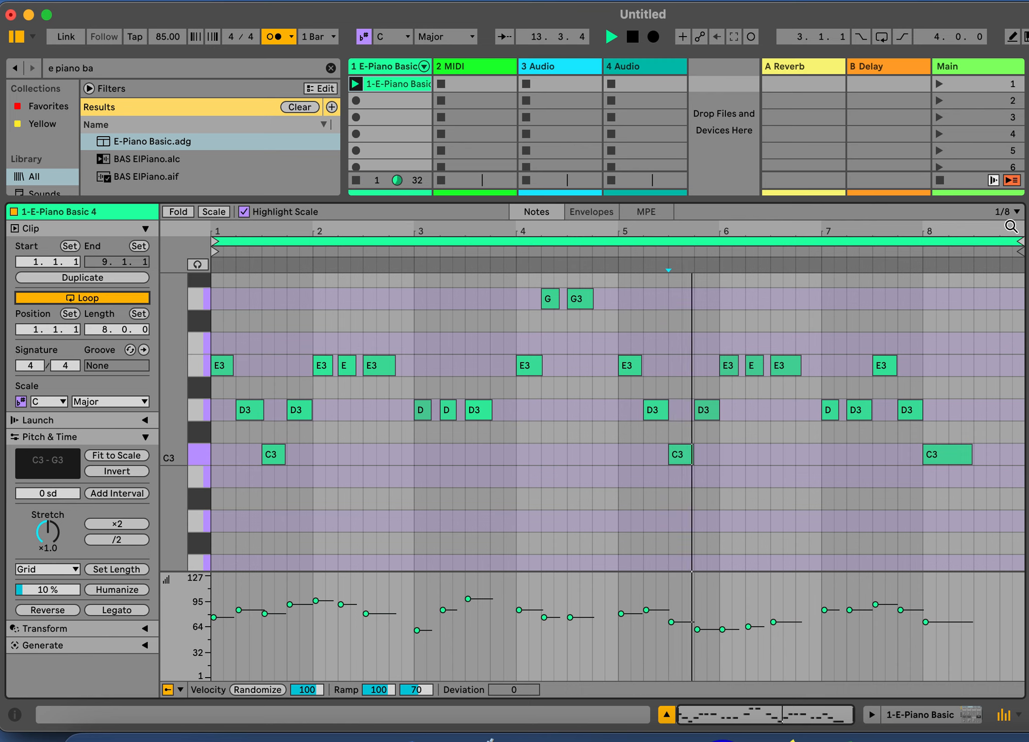
Try loop ranges of bars 1 to 7 and 3 to 9, returning to the full eight bars after each
{"action": "left_click_drag", "start_coordinate": [1018, 241], "coordinate": [822, 257]}
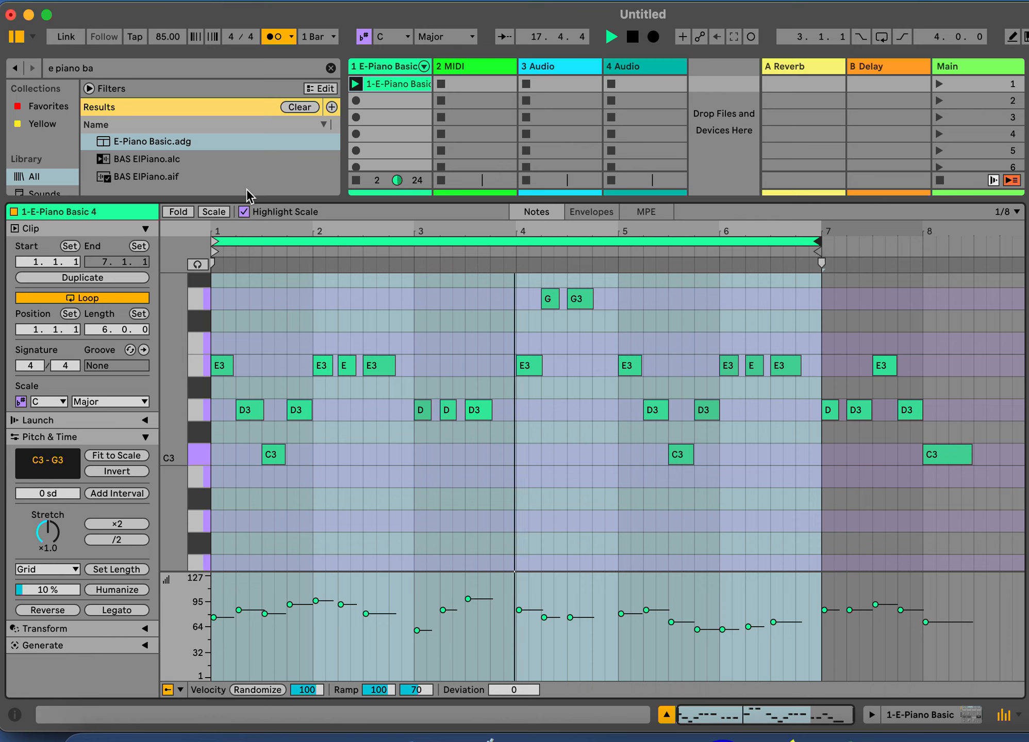
{"action": "mouse_move", "coordinate": [820, 241]}
{"action": "left_mouse_down"}
{"action": "mouse_move", "coordinate": [897, 232]}
{"action": "mouse_move", "coordinate": [1023, 240]}
{"action": "left_mouse_up"}
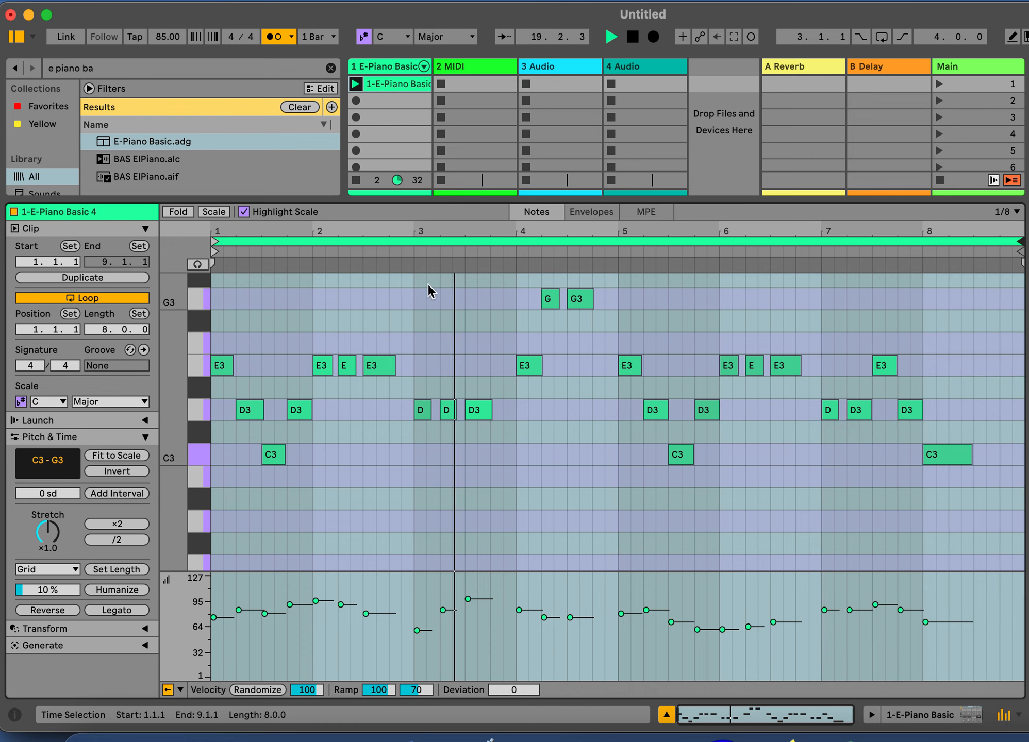
{"action": "left_click_drag", "start_coordinate": [213, 240], "coordinate": [414, 242]}
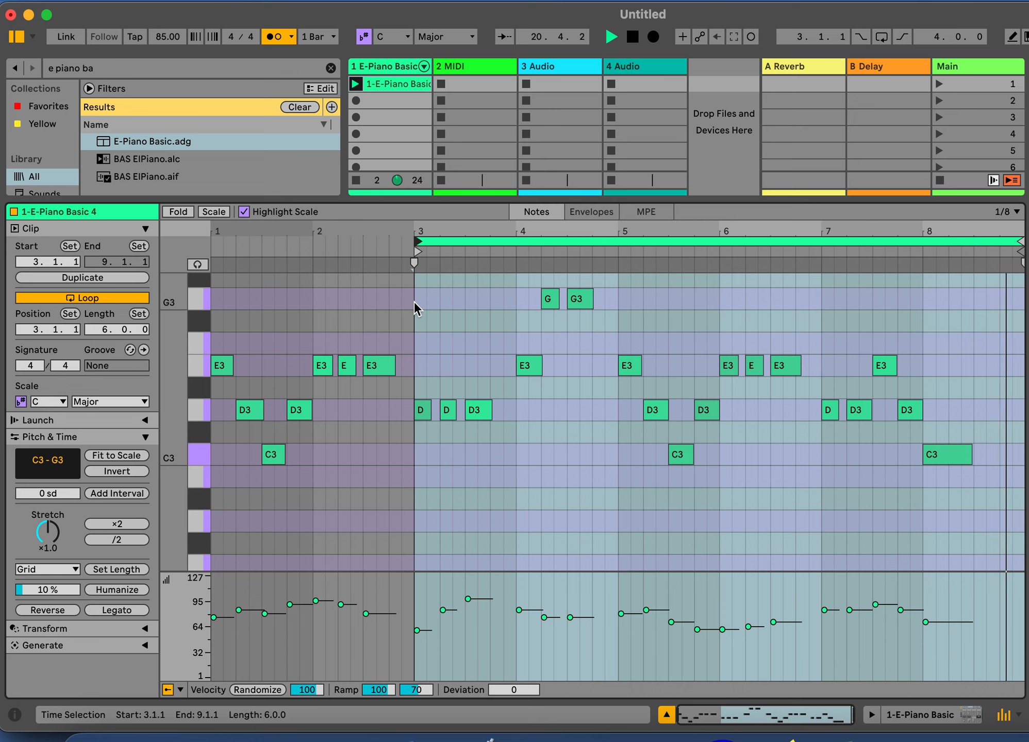
{"action": "left_click_drag", "start_coordinate": [417, 244], "coordinate": [212, 242]}
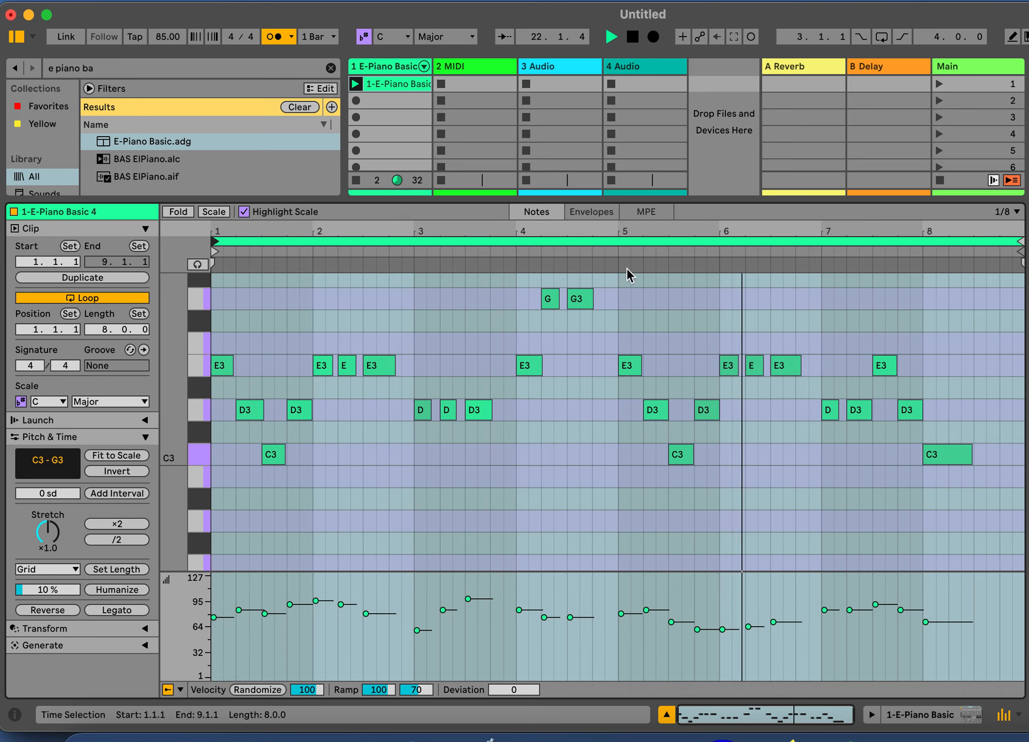
Lengthen the final C3 note in bar 8 to about two and a half beats
{"action": "scroll", "coordinate": [721, 473], "scroll_direction": "down", "scroll_amount": 1}
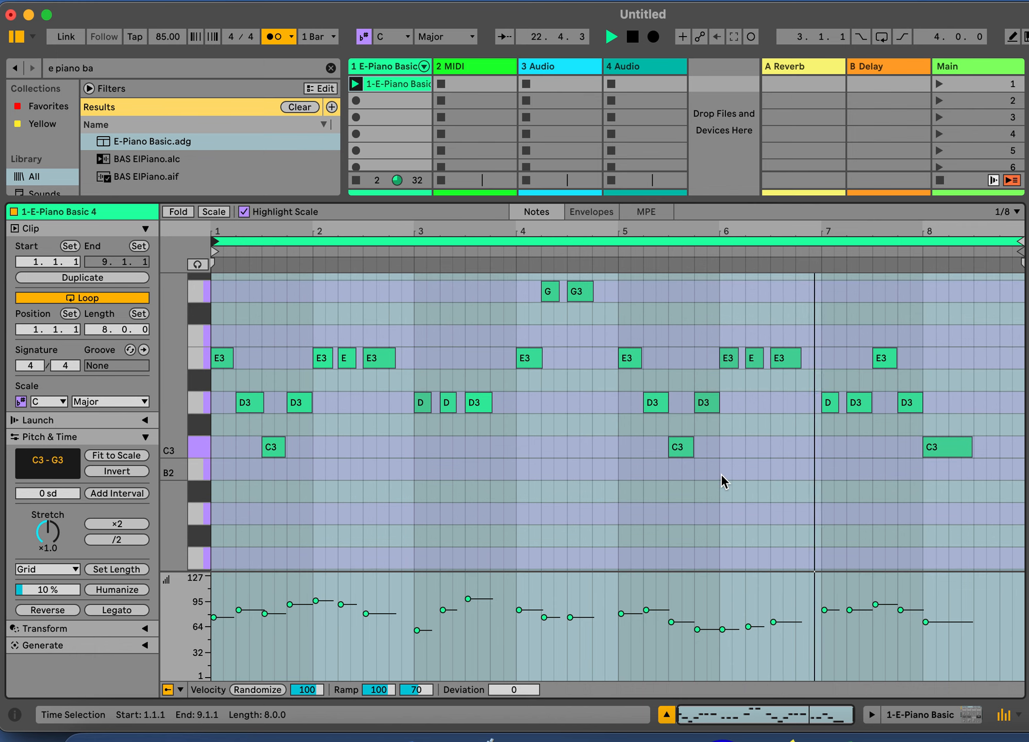
{"action": "left_click", "coordinate": [966, 445]}
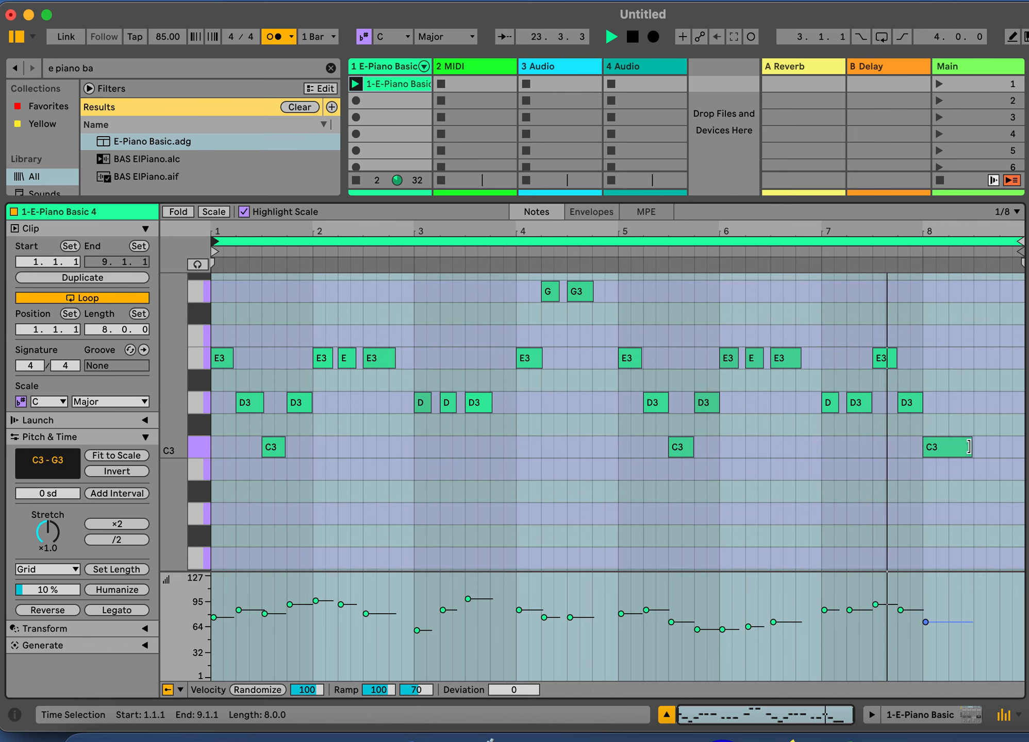
{"action": "left_click_drag", "start_coordinate": [968, 446], "coordinate": [1021, 456]}
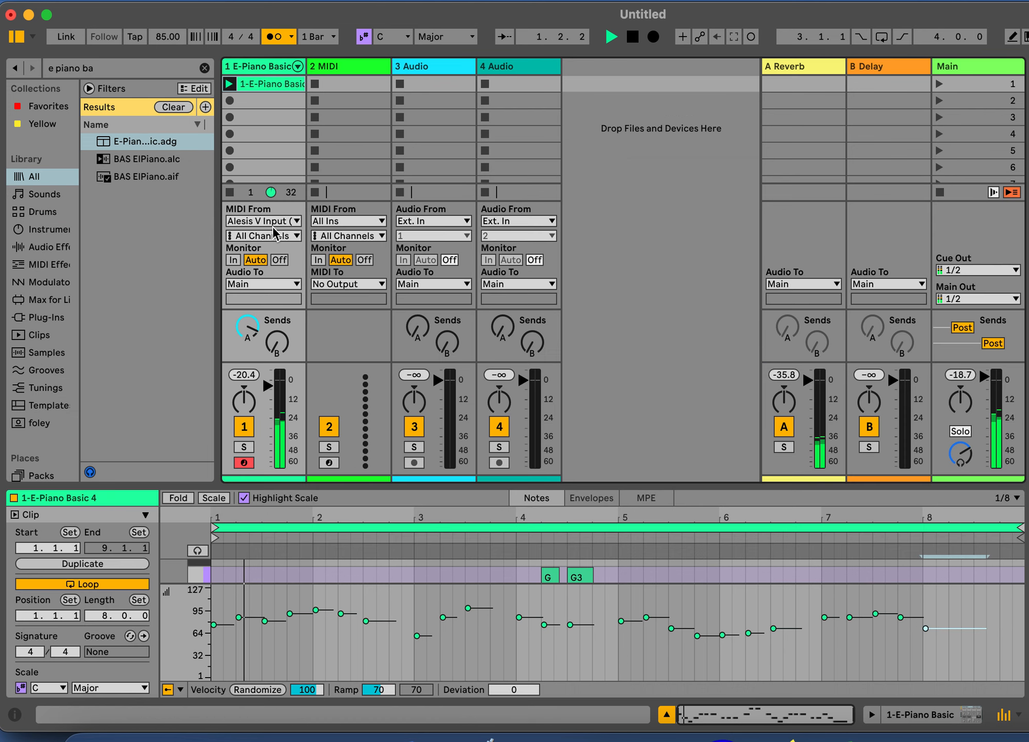
Raise the volume of the E-Piano Basic track and of the Main track slightly
{"action": "mouse_move", "coordinate": [268, 388]}
{"action": "left_mouse_down"}
{"action": "mouse_move", "coordinate": [267, 420]}
{"action": "mouse_move", "coordinate": [267, 383]}
{"action": "left_mouse_up"}
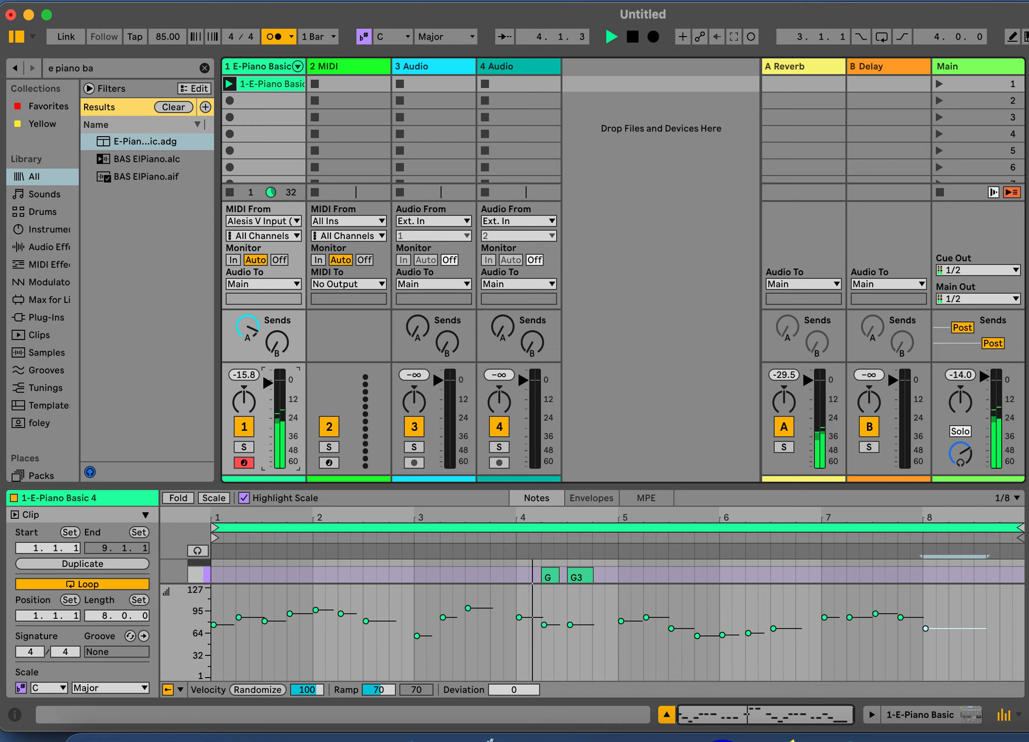
{"action": "mouse_move", "coordinate": [984, 378]}
{"action": "left_mouse_down"}
{"action": "mouse_move", "coordinate": [984, 446]}
{"action": "mouse_move", "coordinate": [984, 379]}
{"action": "left_mouse_up"}
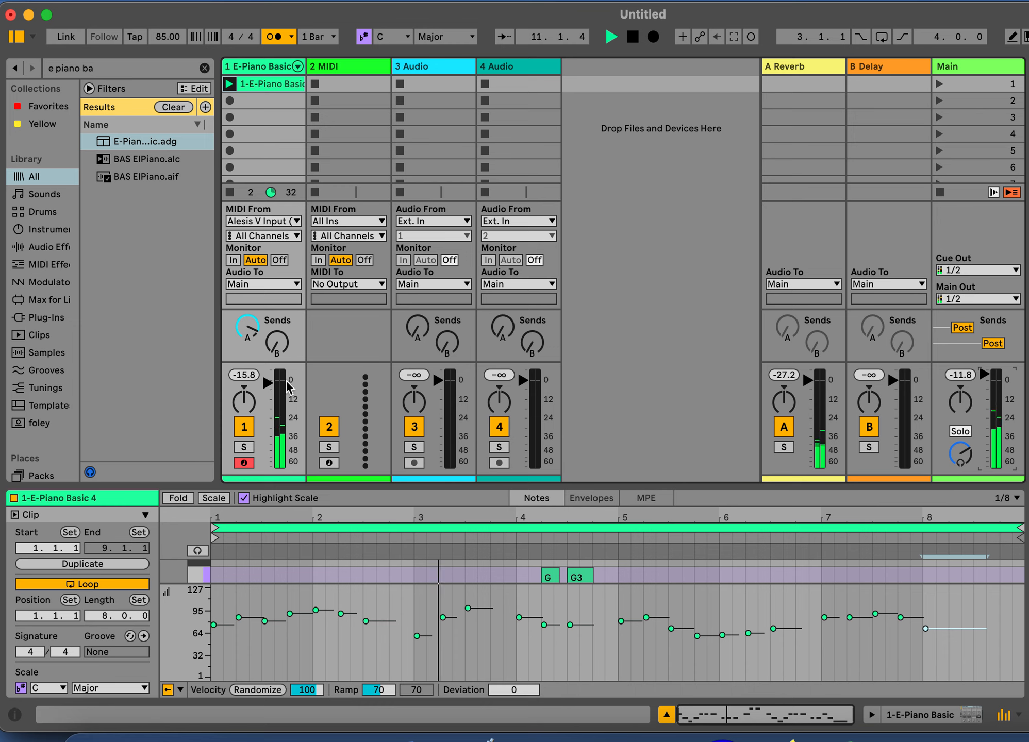
Turn the E-Piano Basic track's Send A and Send B fully down and start playback
{"action": "left_click", "coordinate": [248, 331]}
{"action": "left_click_drag", "start_coordinate": [248, 331], "coordinate": [250, 335]}
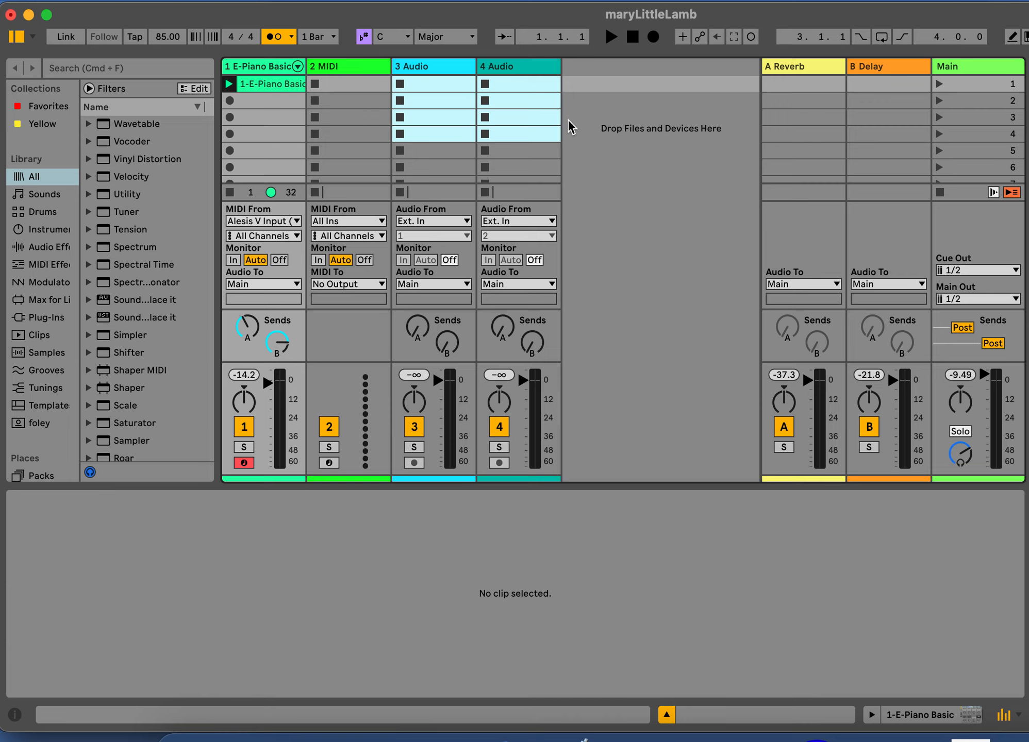
{"action": "left_click_drag", "start_coordinate": [286, 340], "coordinate": [286, 348]}
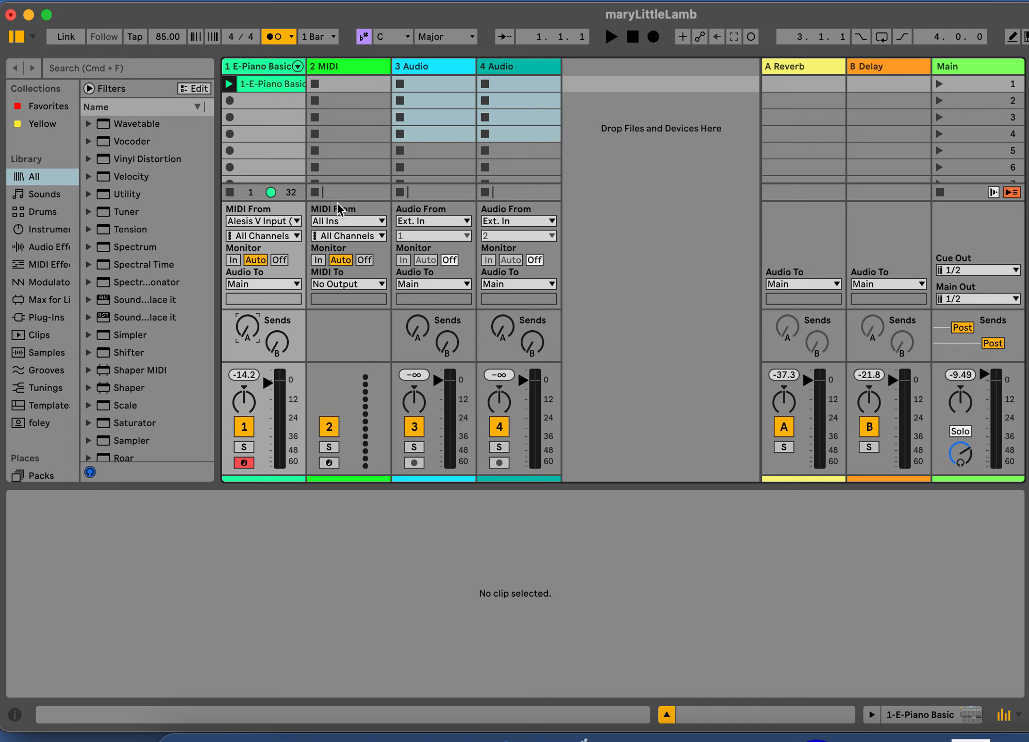
{"action": "left_click", "coordinate": [612, 34]}
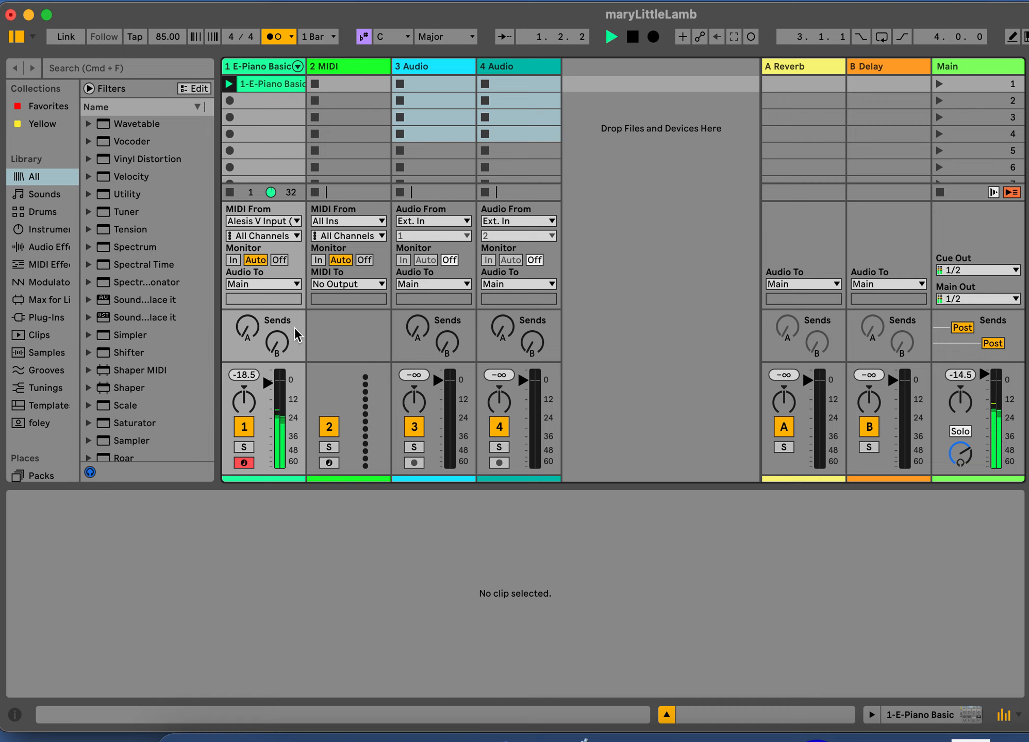
Audition the E-Piano Basic track with its reverb send raised to -9.5 dB, return the send fully down and stop playback
{"action": "left_click_drag", "start_coordinate": [247, 326], "coordinate": [248, 309]}
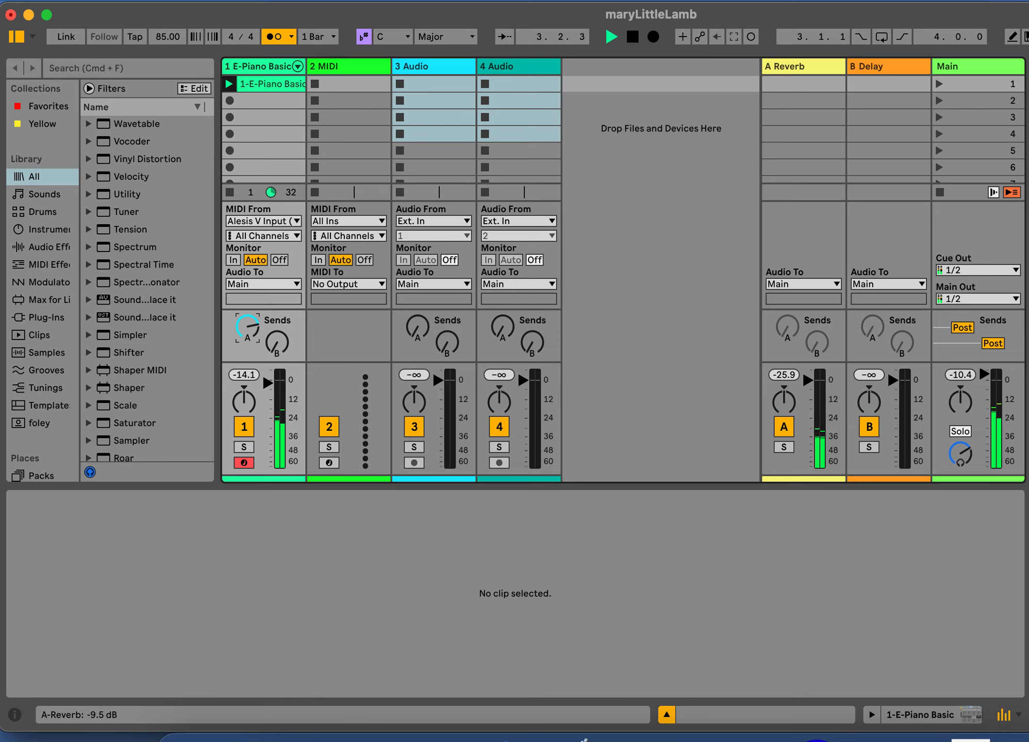
{"action": "left_click_drag", "start_coordinate": [247, 326], "coordinate": [247, 356]}
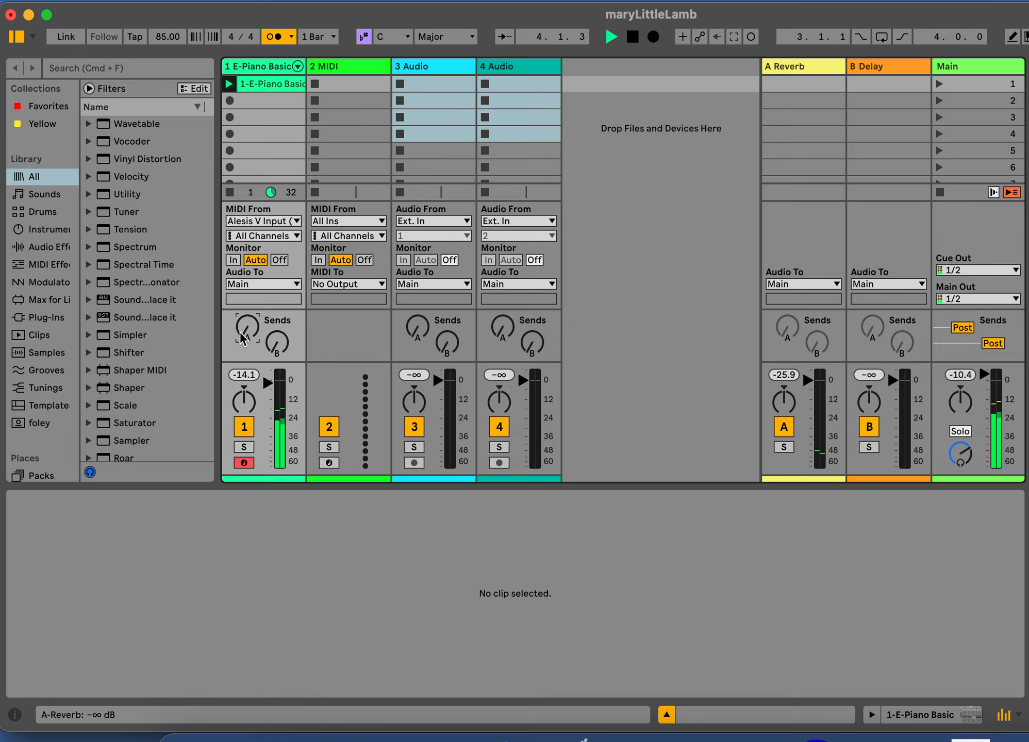
{"action": "key", "text": "space"}
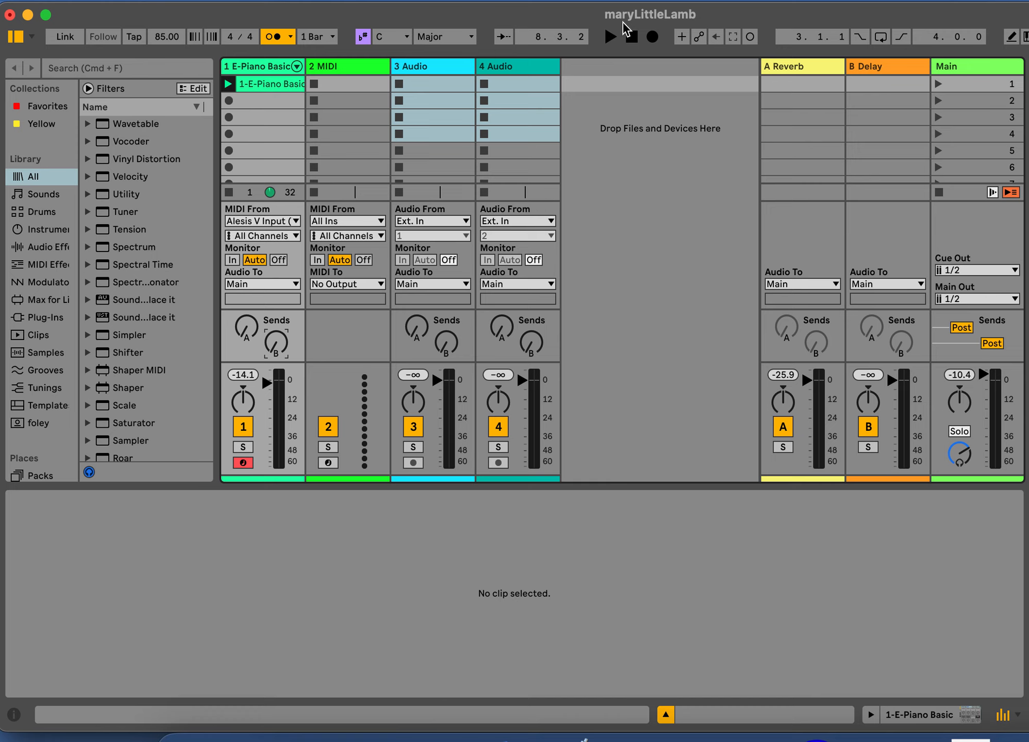
Play the clip while trying the E-Piano Basic track's delay send, return the send fully down and stop playback
{"action": "left_click", "coordinate": [609, 37]}
{"action": "mouse_move", "coordinate": [276, 343]}
{"action": "left_mouse_down"}
{"action": "mouse_move", "coordinate": [276, 304]}
{"action": "mouse_move", "coordinate": [266, 349]}
{"action": "left_mouse_up"}
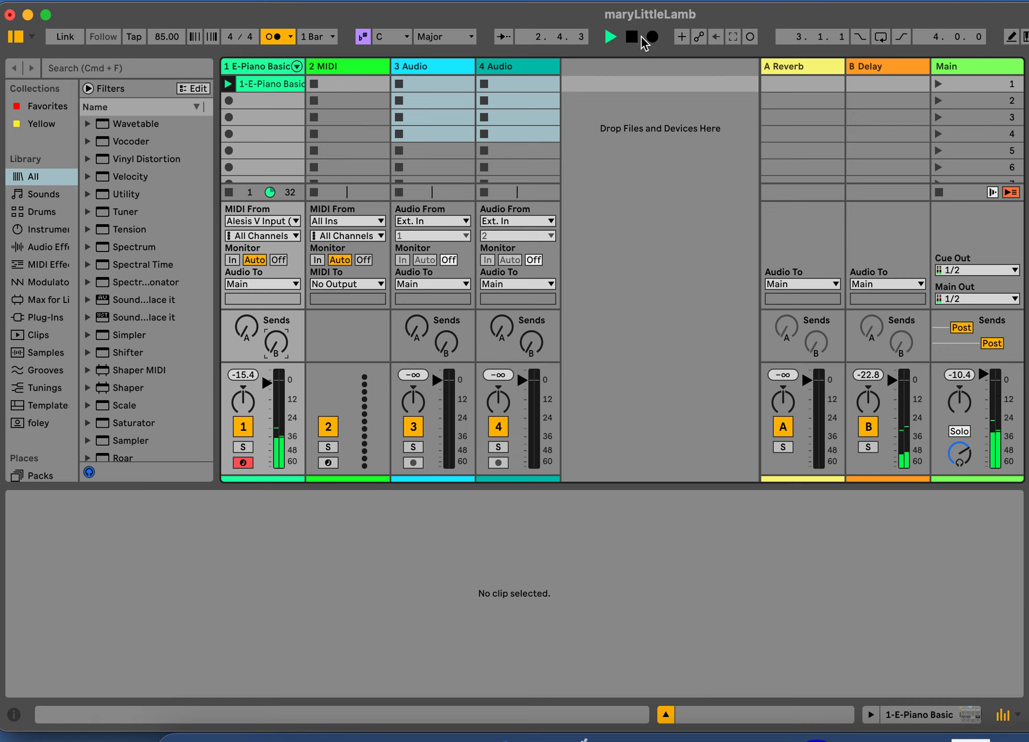
{"action": "left_click", "coordinate": [631, 36]}
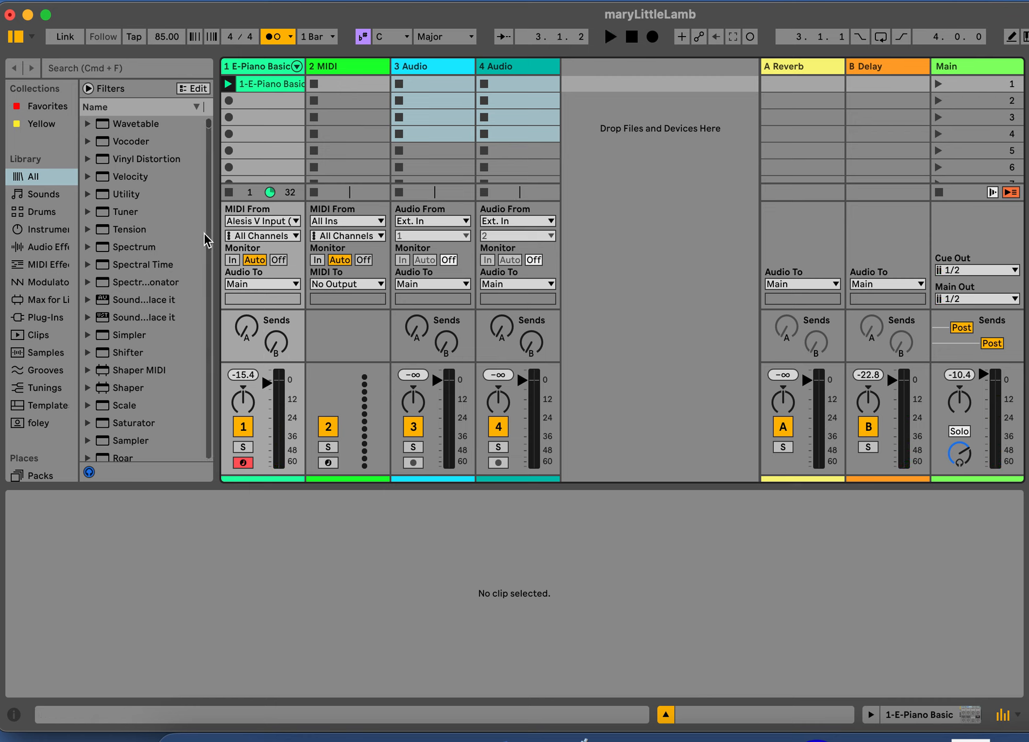
Turn off the metronome, play the melody clip briefly without the click and stop playback
{"action": "left_click", "coordinate": [275, 35]}
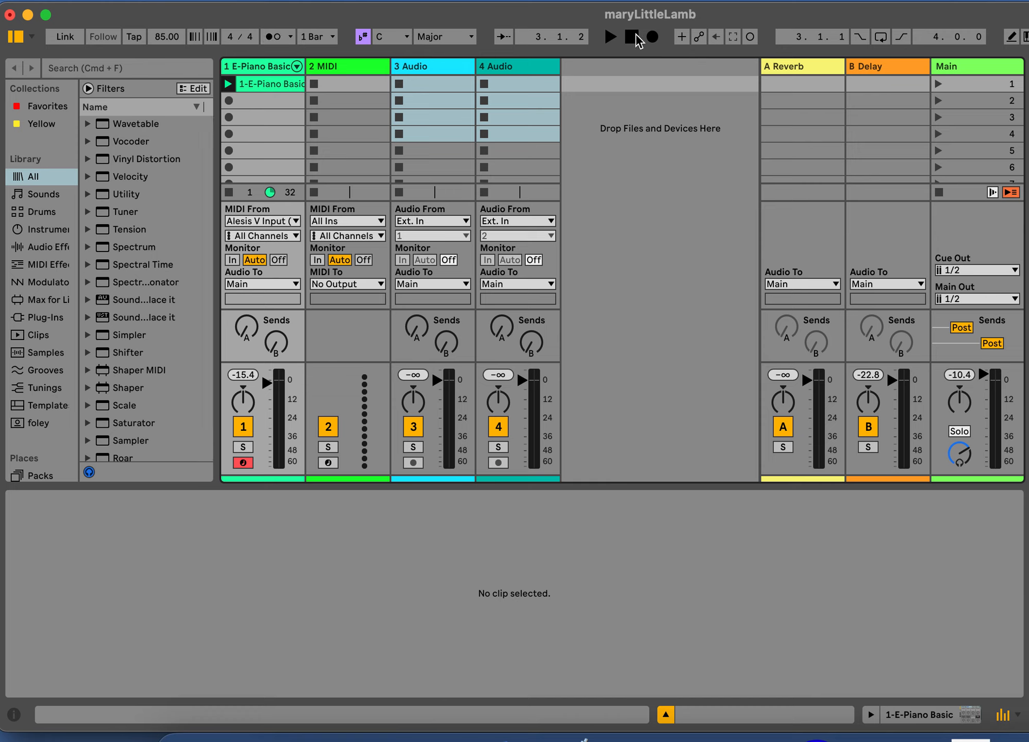
{"action": "left_click", "coordinate": [610, 36]}
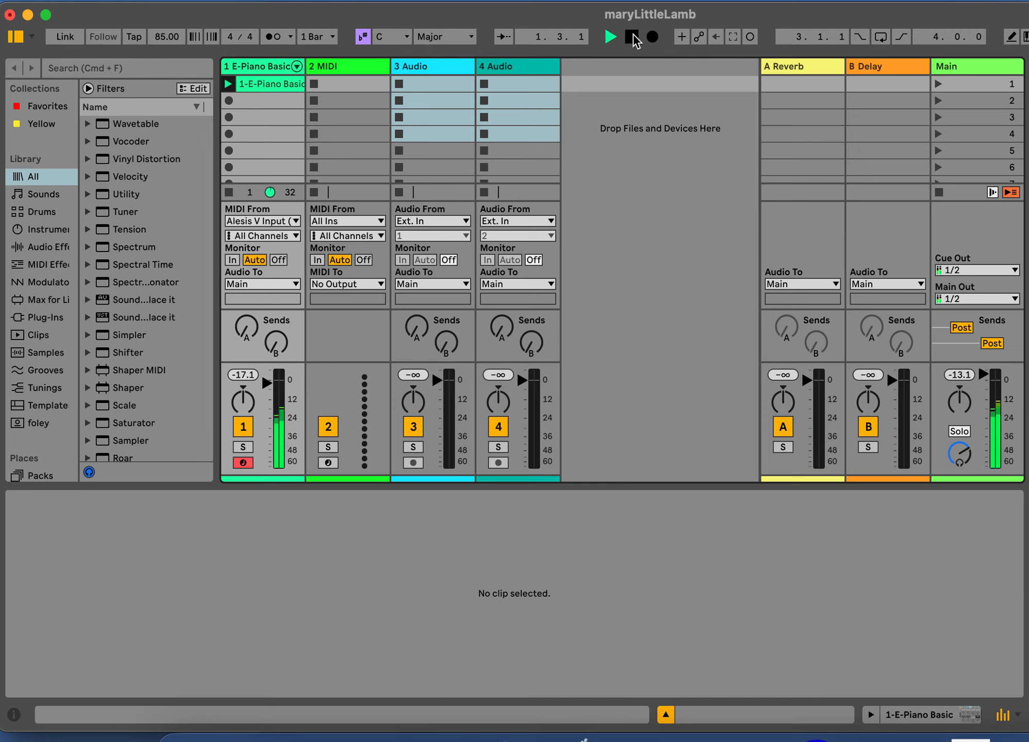
{"action": "left_click", "coordinate": [632, 35]}
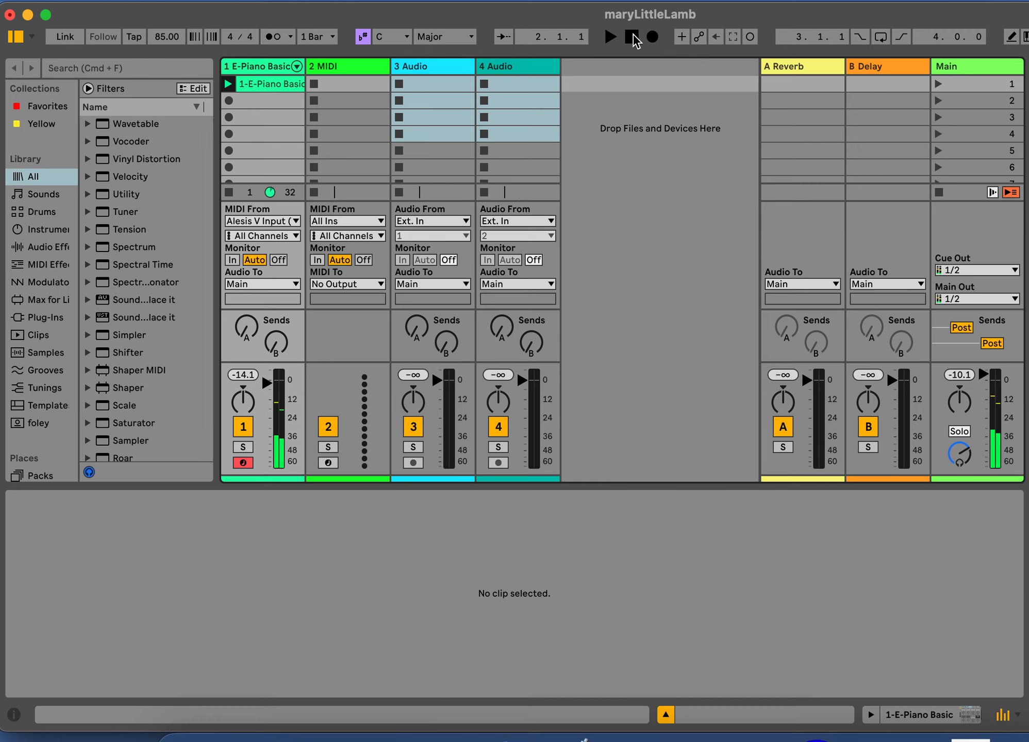